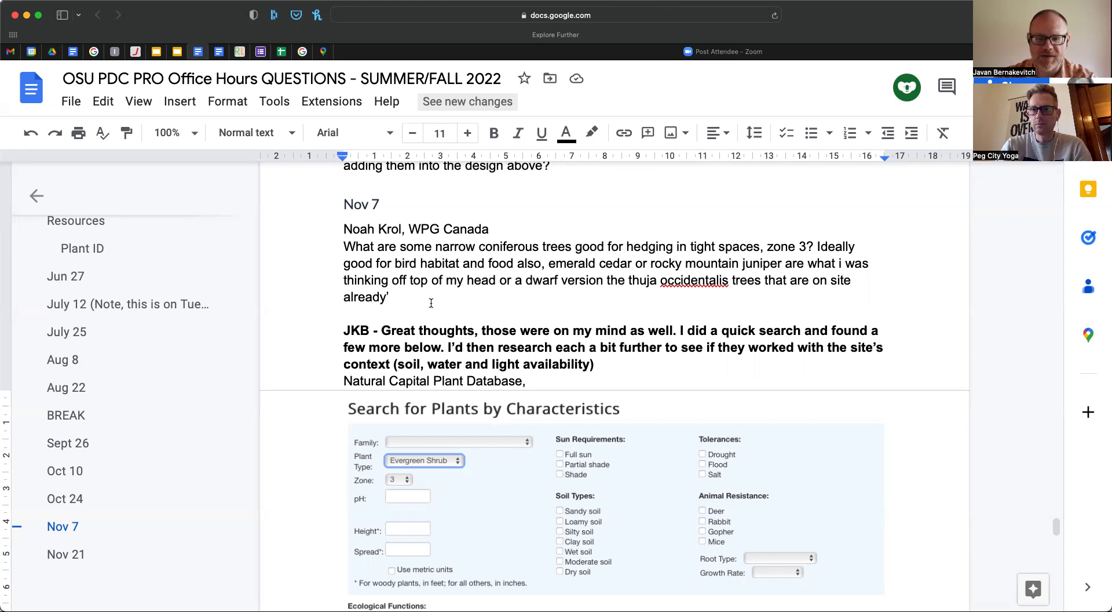
# Delete the trailing comma after 'Natural Capital Plant Database' in the Nov 7 JKB reply
pyautogui.scroll(-4, 548, 441)
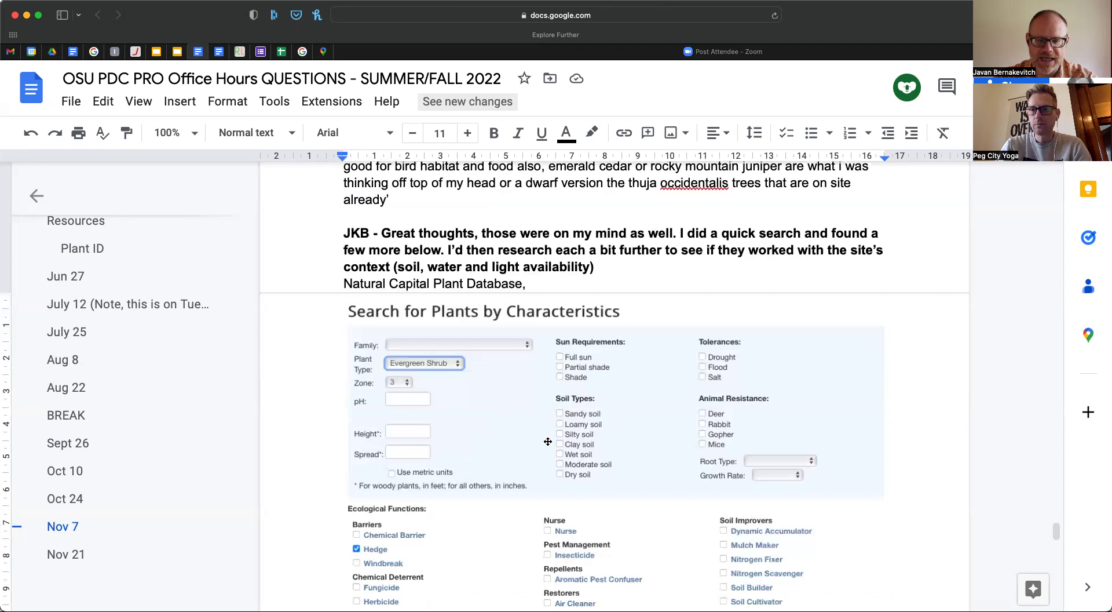
pyautogui.scroll(-1, 548, 442)
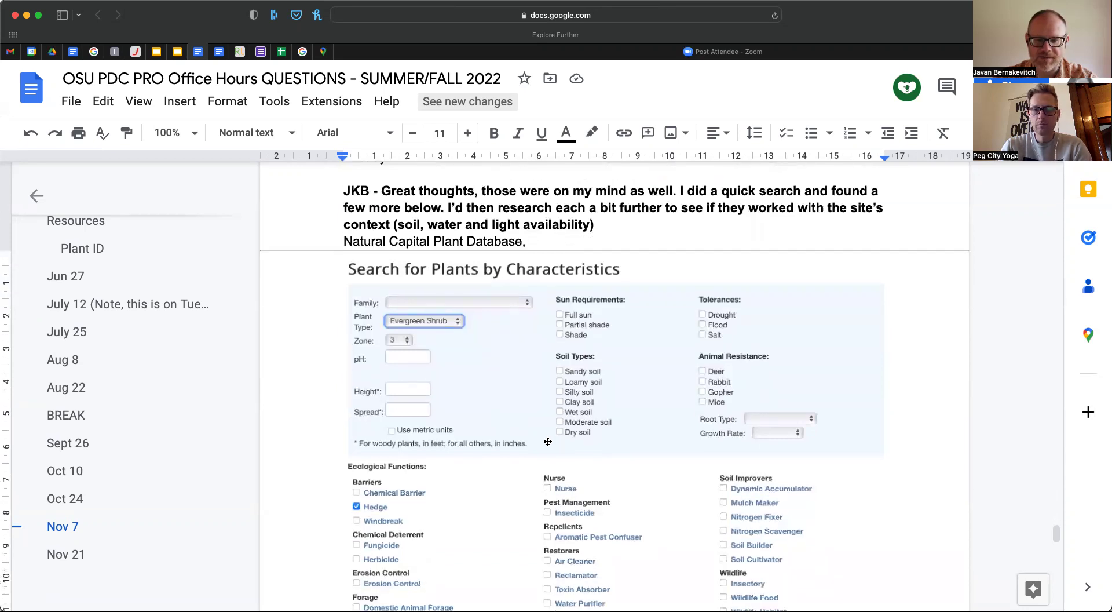
pyautogui.click(524, 240)
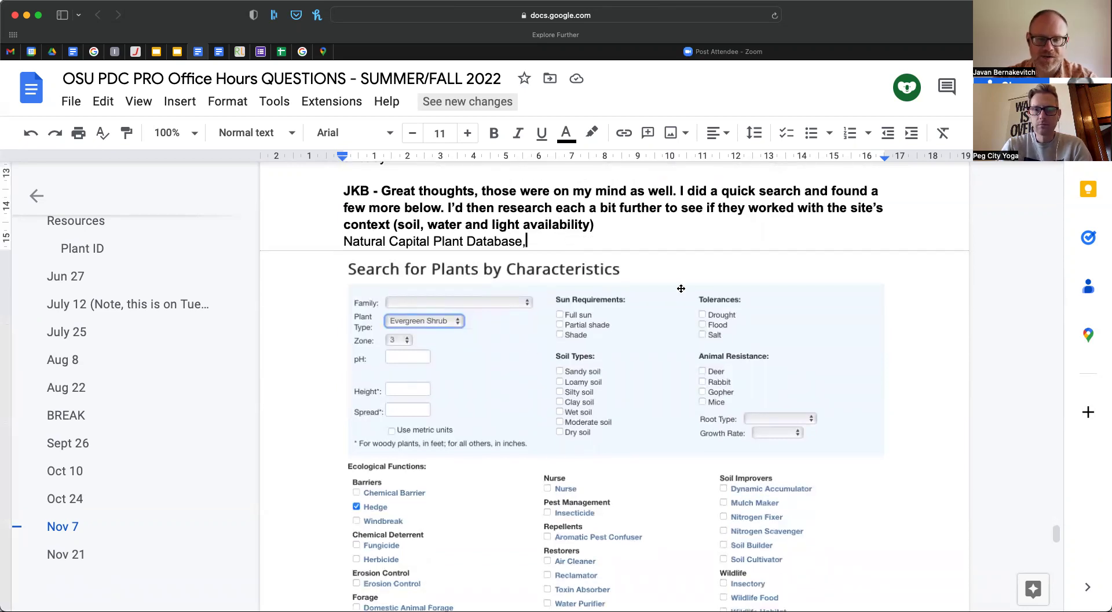
pyautogui.press('BackSpace')
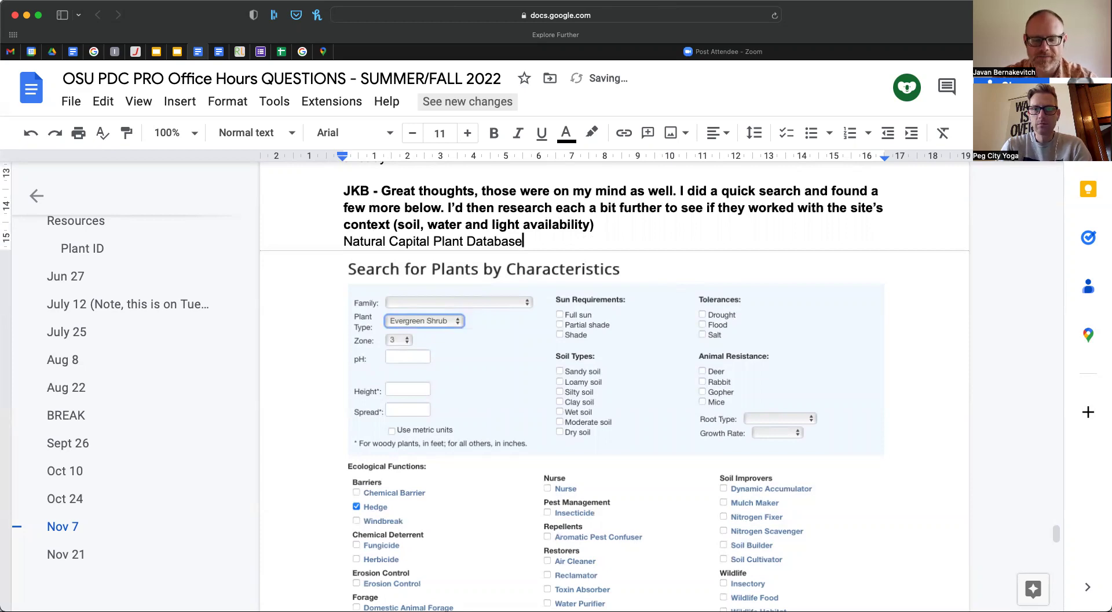
# In a new tab, search the web for 'naturalcapital plant database' and open the Natural Capital site
pyautogui.press('super+t')
pyautogui.write('natural')
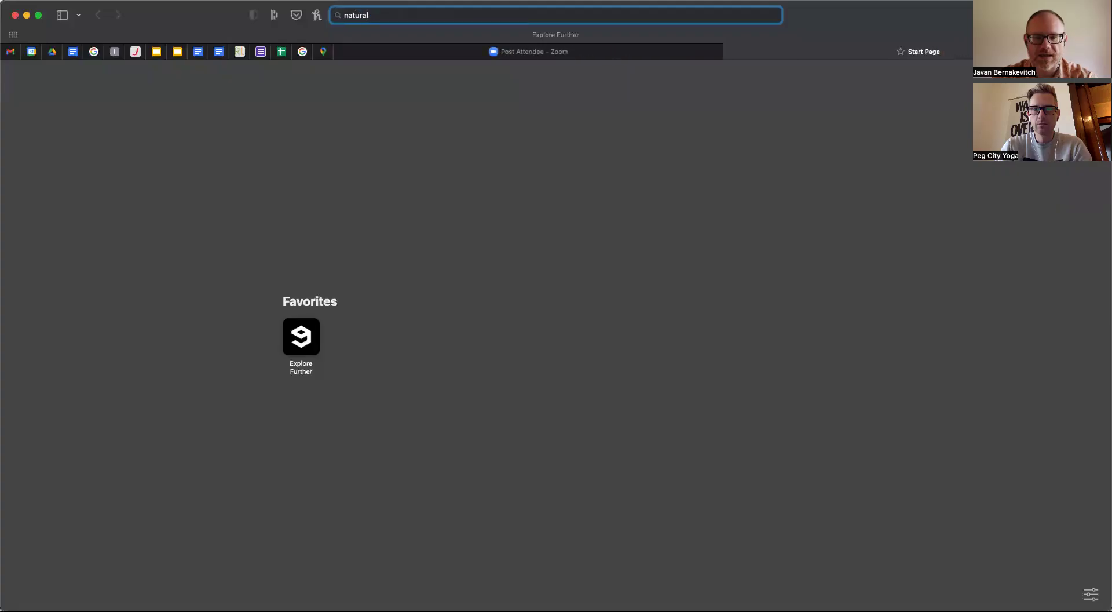
pyautogui.write('capital p')
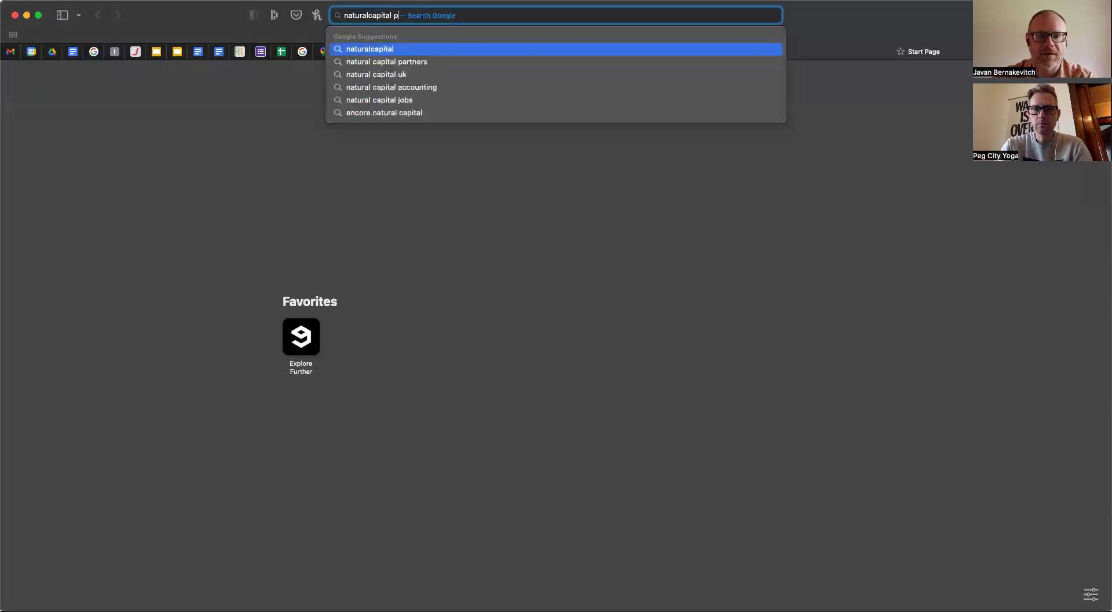
pyautogui.write('lant database')
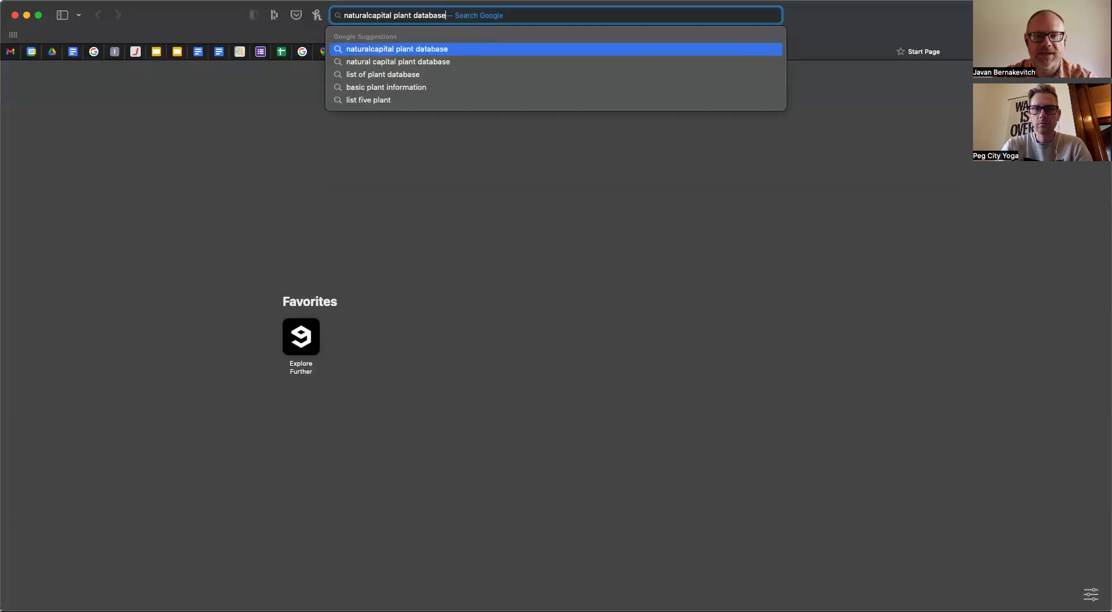
pyautogui.press('Return')
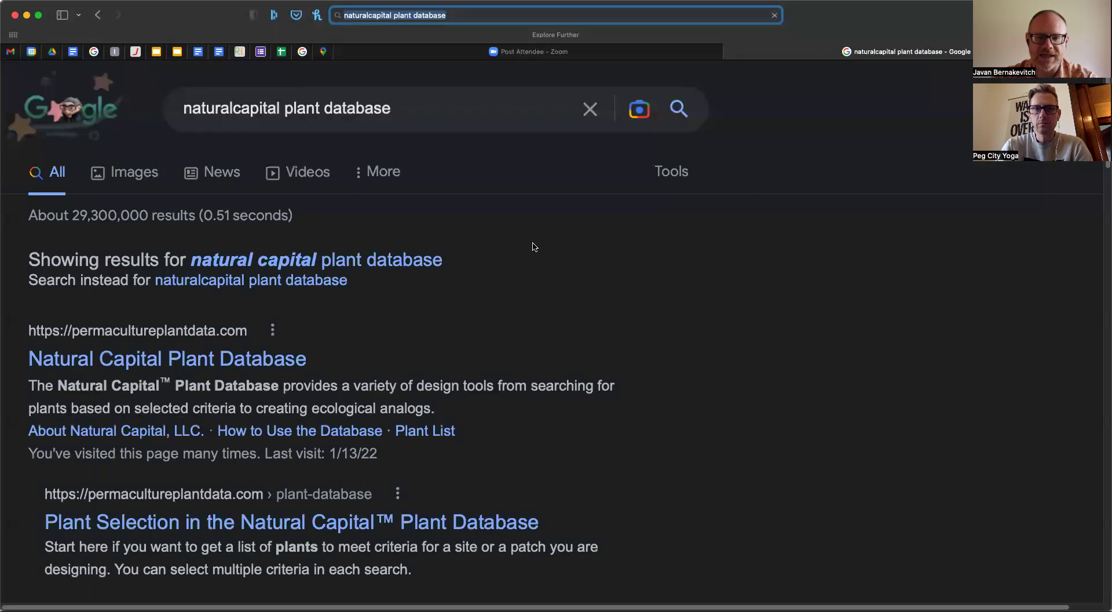
pyautogui.click(253, 366)
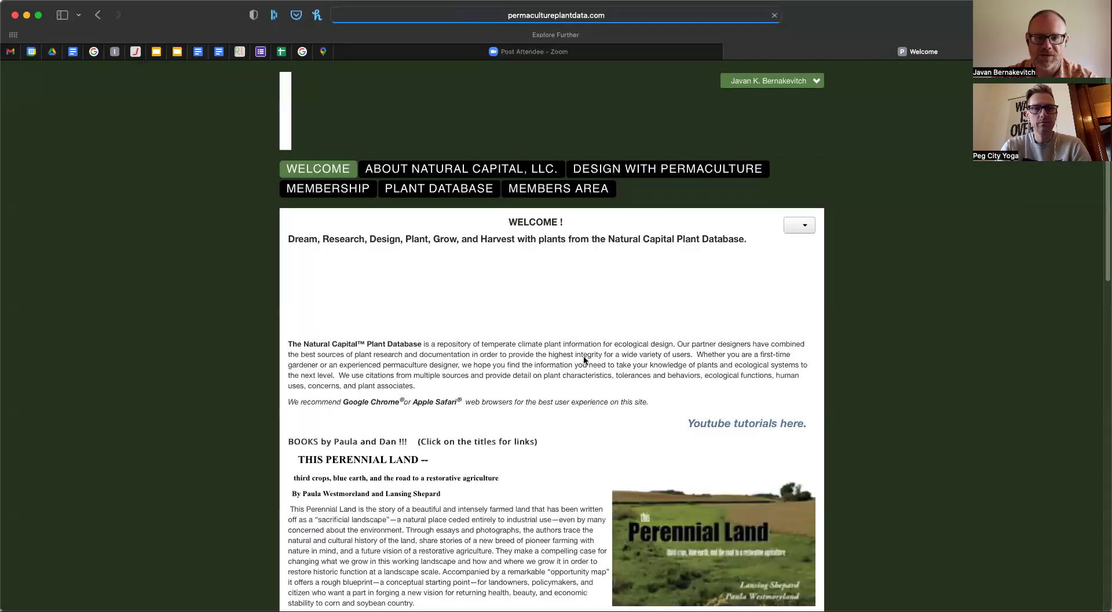
# Navigate through the Plant Database menu to the Search for Plants by Characteristics form
pyautogui.moveTo(412, 191)
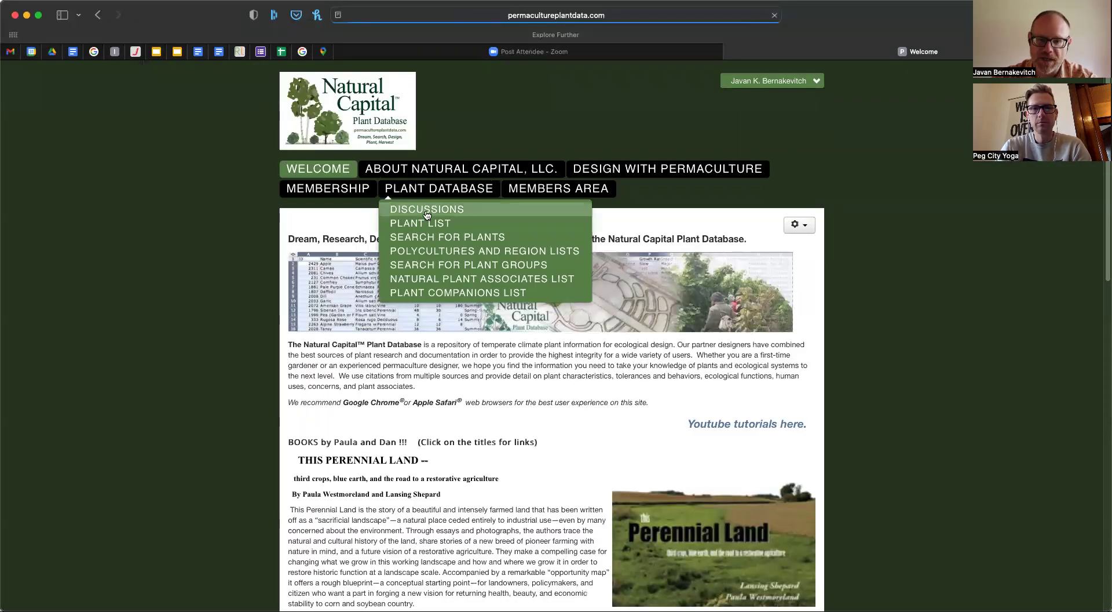
pyautogui.click(440, 223)
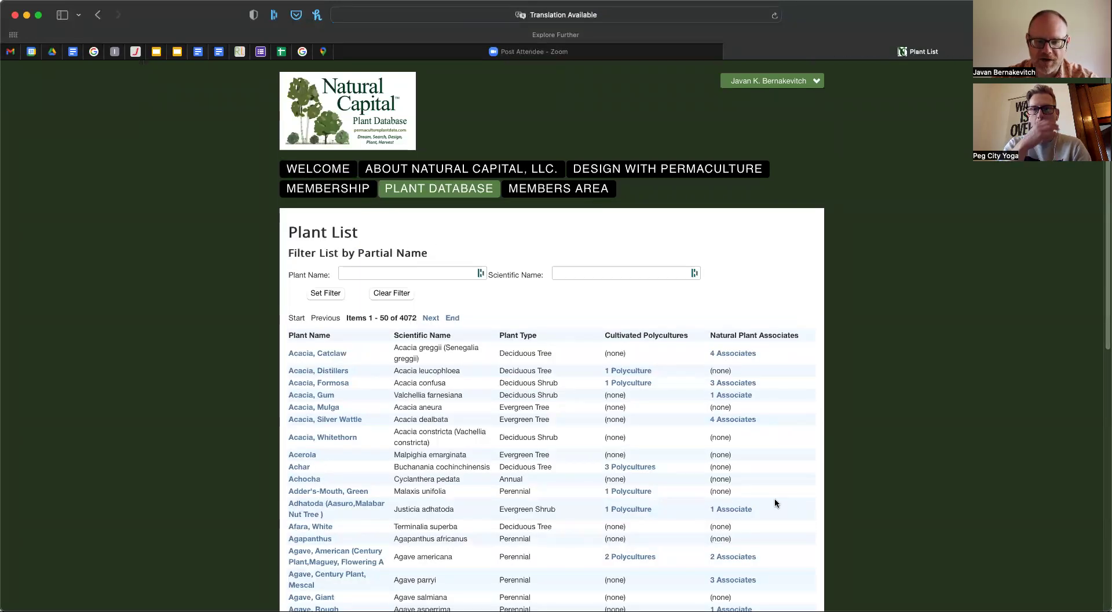
pyautogui.moveTo(429, 192)
pyautogui.click(442, 236)
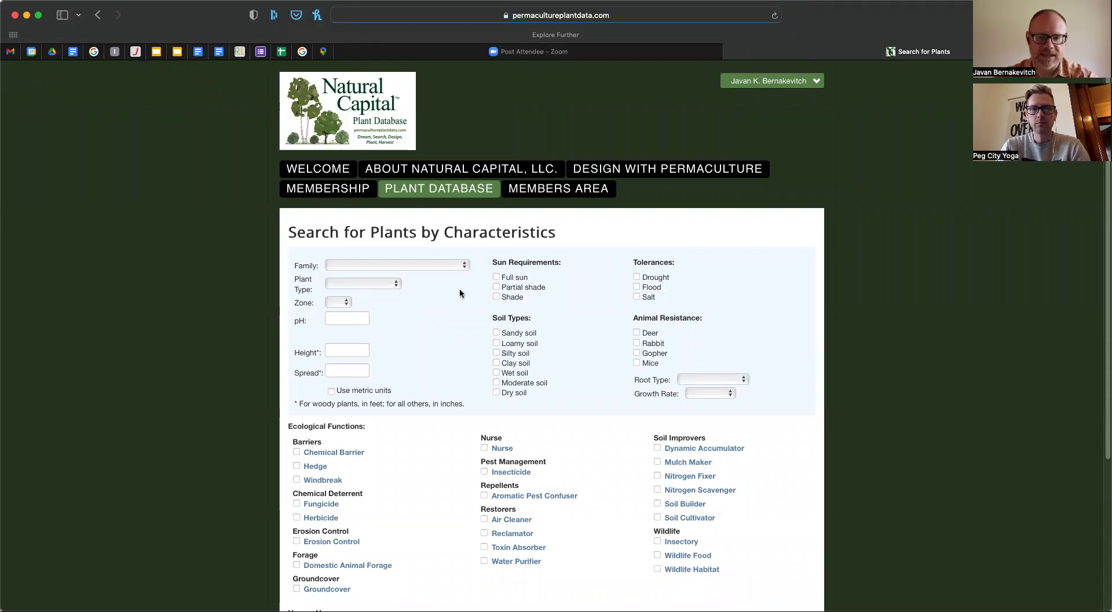
# Filter the plant search to Evergreen Shrub, hardiness zone 3, with the Hedge function required
pyautogui.click(389, 283)
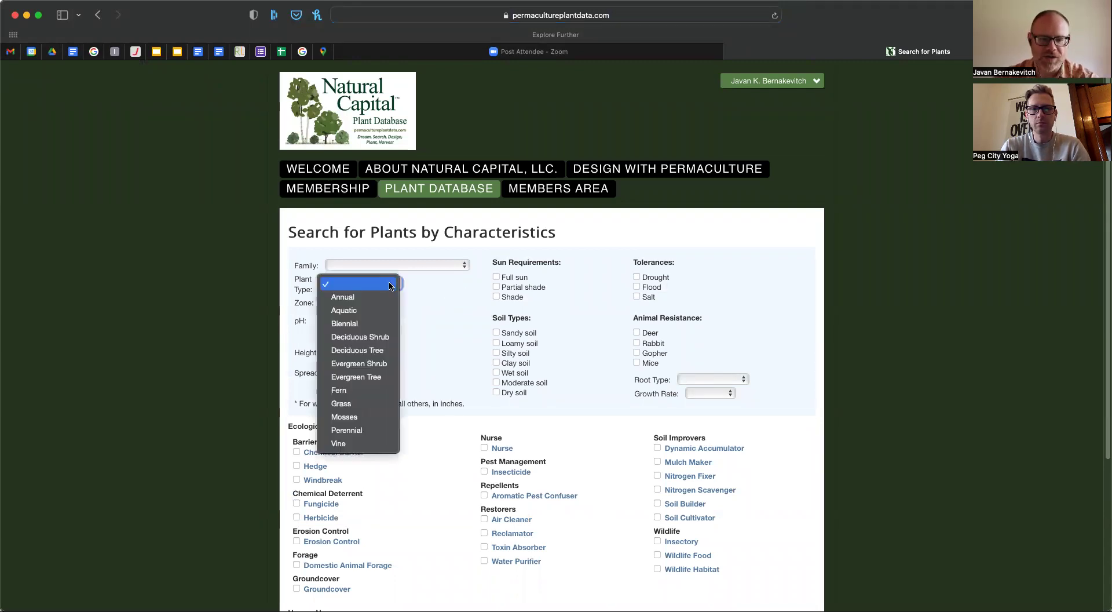
pyautogui.click(377, 362)
pyautogui.click(338, 301)
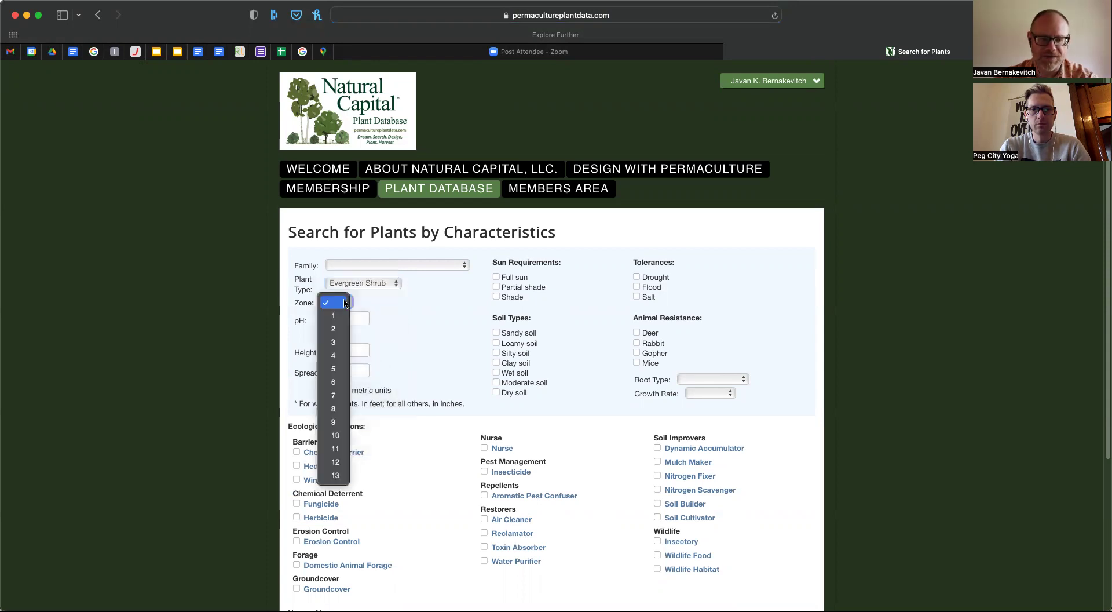
pyautogui.click(330, 341)
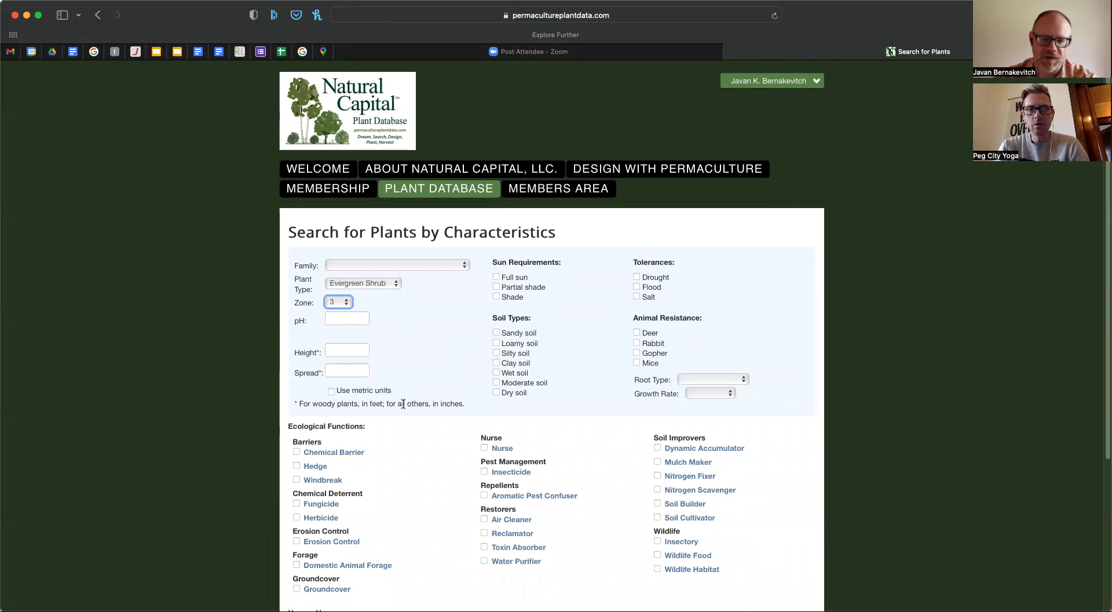
pyautogui.scroll(-2, 406, 415)
pyautogui.scroll(-2, 405, 416)
pyautogui.click(297, 352)
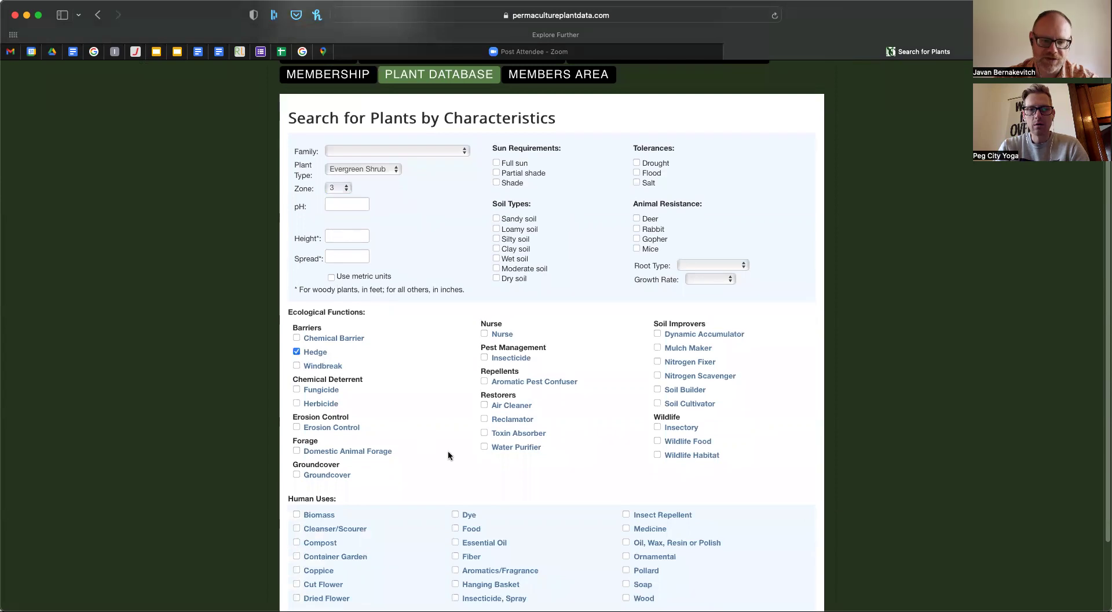
pyautogui.scroll(-3, 450, 456)
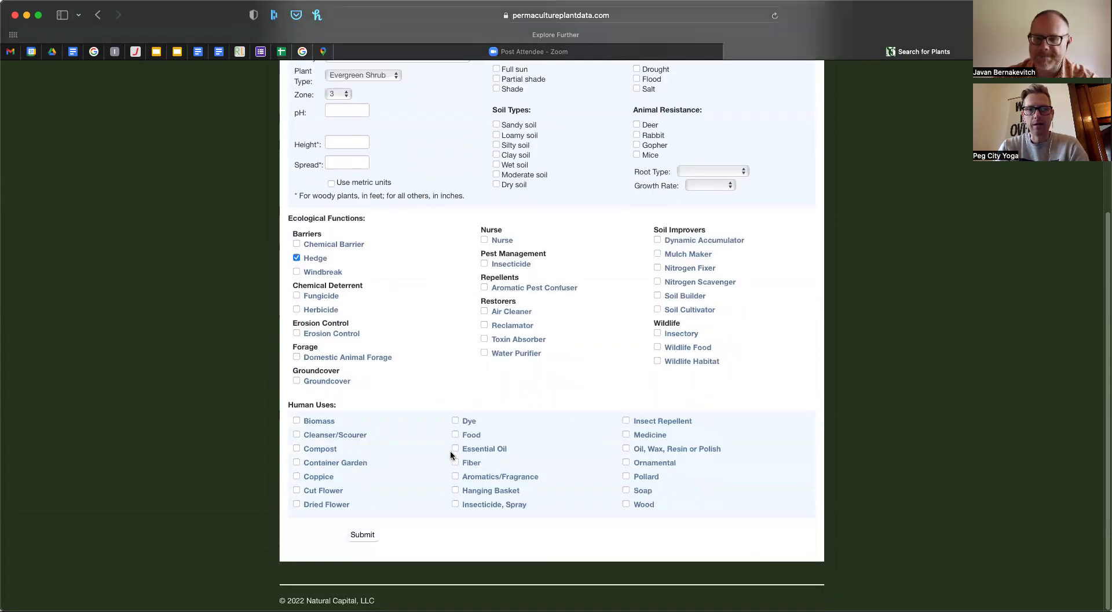
pyautogui.scroll(3, 451, 456)
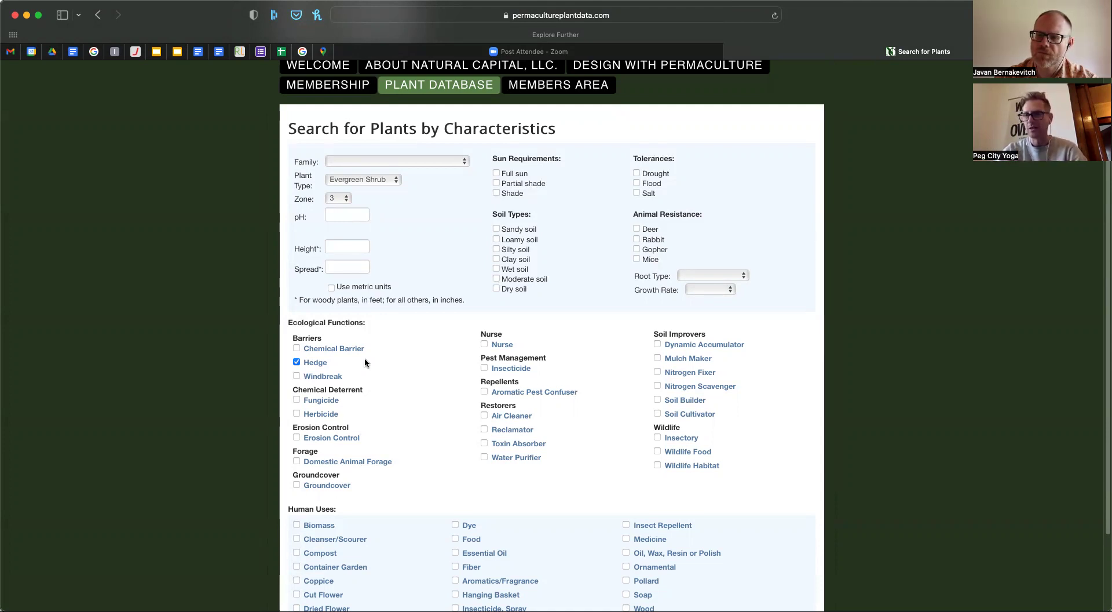
# Enter a height of 10, submit the search for eight results, and return to the Office Hours document
pyautogui.click(347, 246)
pyautogui.write('10')
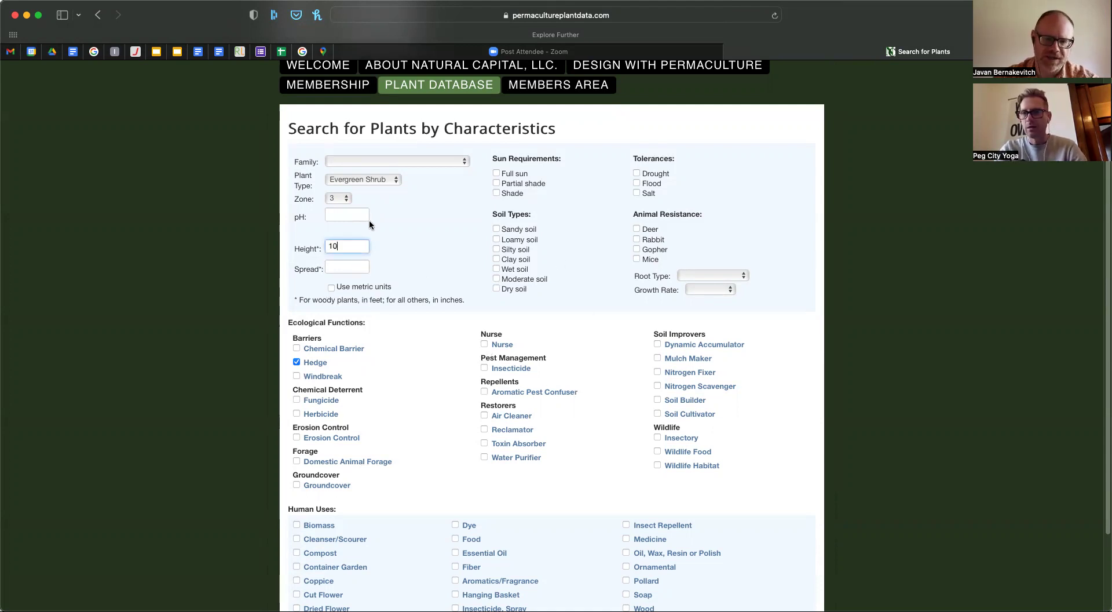
pyautogui.scroll(-3, 432, 363)
pyautogui.click(364, 534)
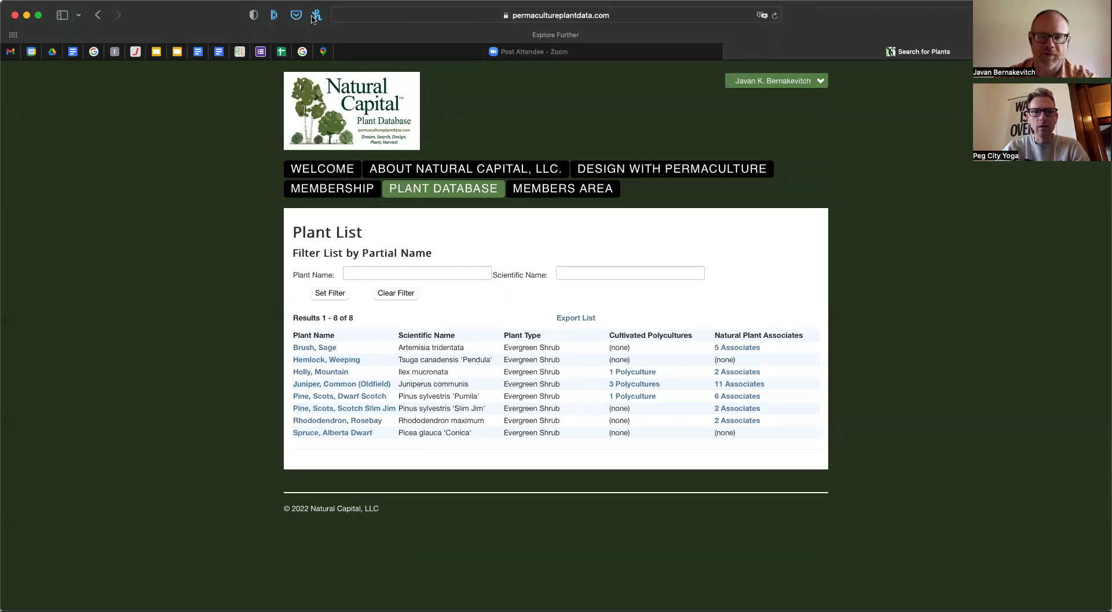
pyautogui.click(198, 52)
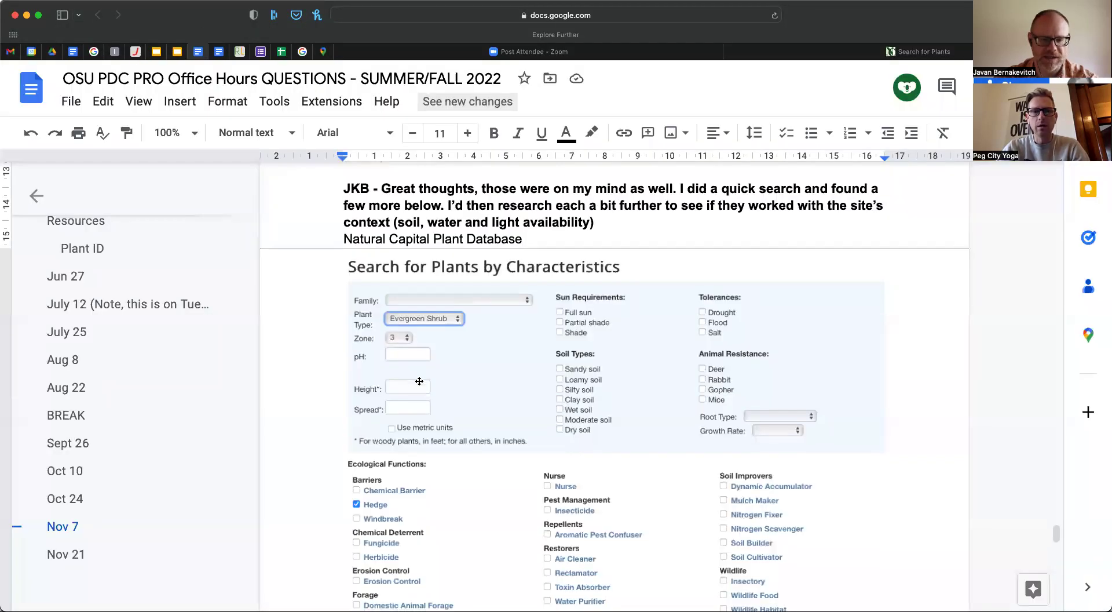
# Check the plant table saved in the doc, then switch back to the 8-plant results list
pyautogui.scroll(-10, 418, 380)
pyautogui.scroll(5, 746, 165)
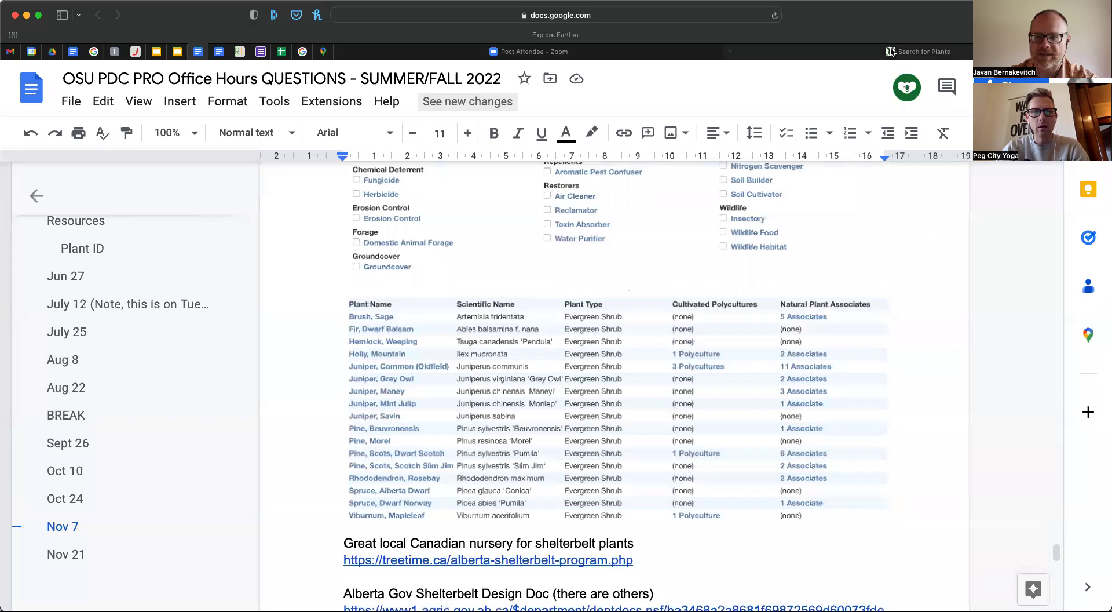
pyautogui.hotkey('ctrl', 'Tab')
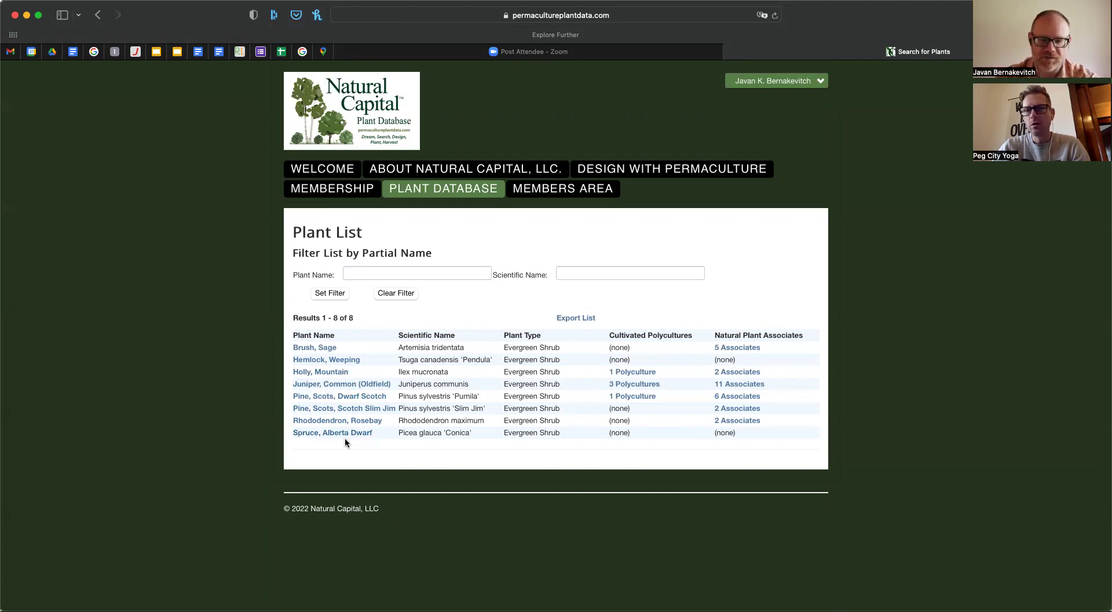
# Return to the Office Hours QUESTIONS document in Google Docs, at its evergreen shrub table
pyautogui.click(197, 52)
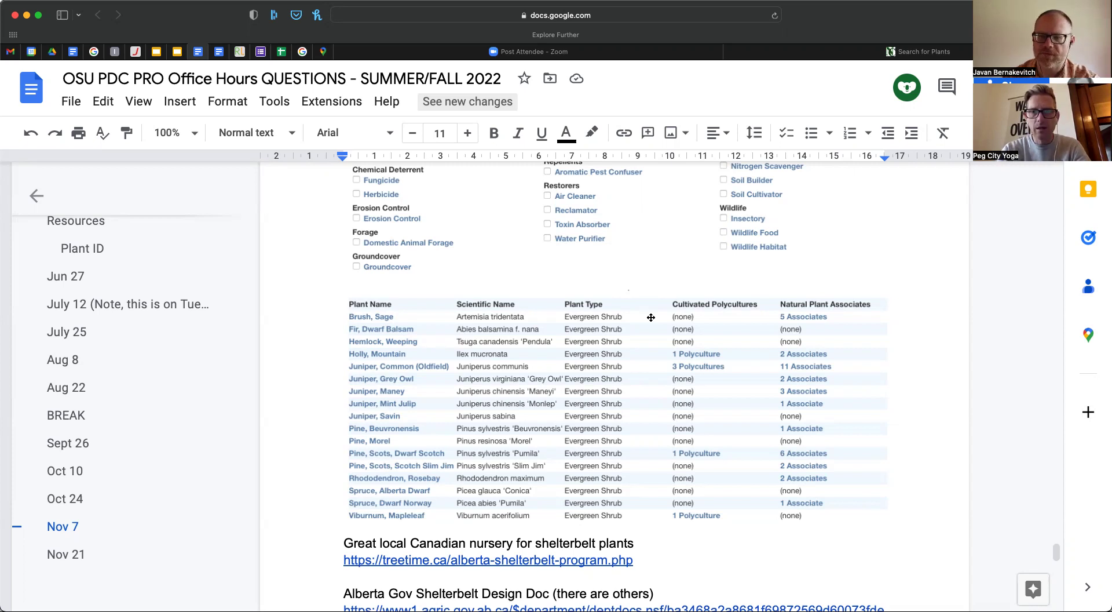
pyautogui.scroll(10, 651, 317)
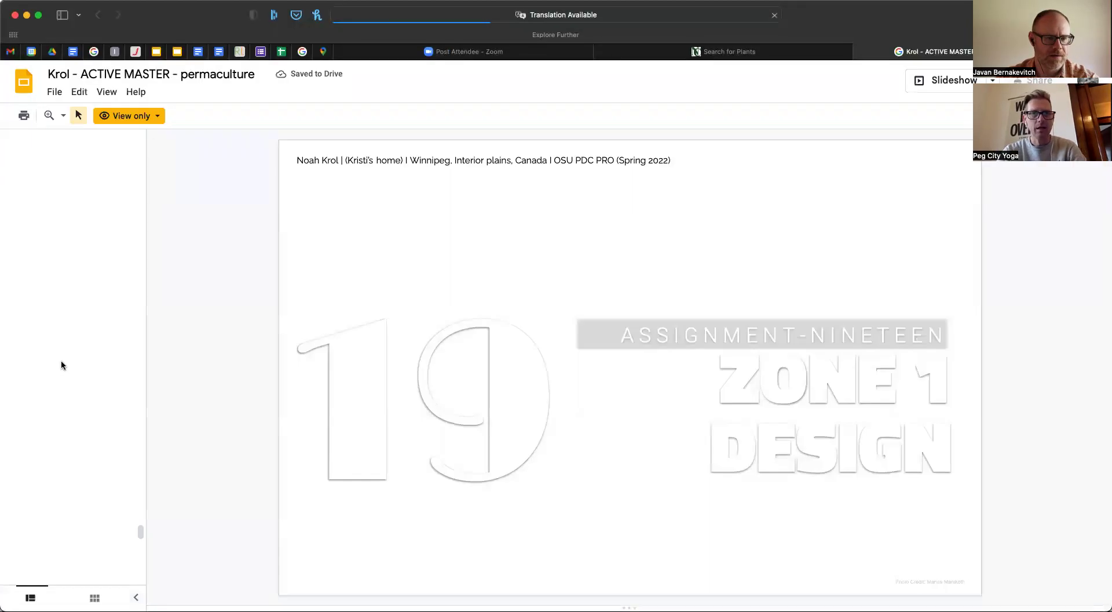
# Page through slides 133–137, from the summer and winter Zone 1 maps to zones and microclimates
pyautogui.scroll(-5, 121, 479)
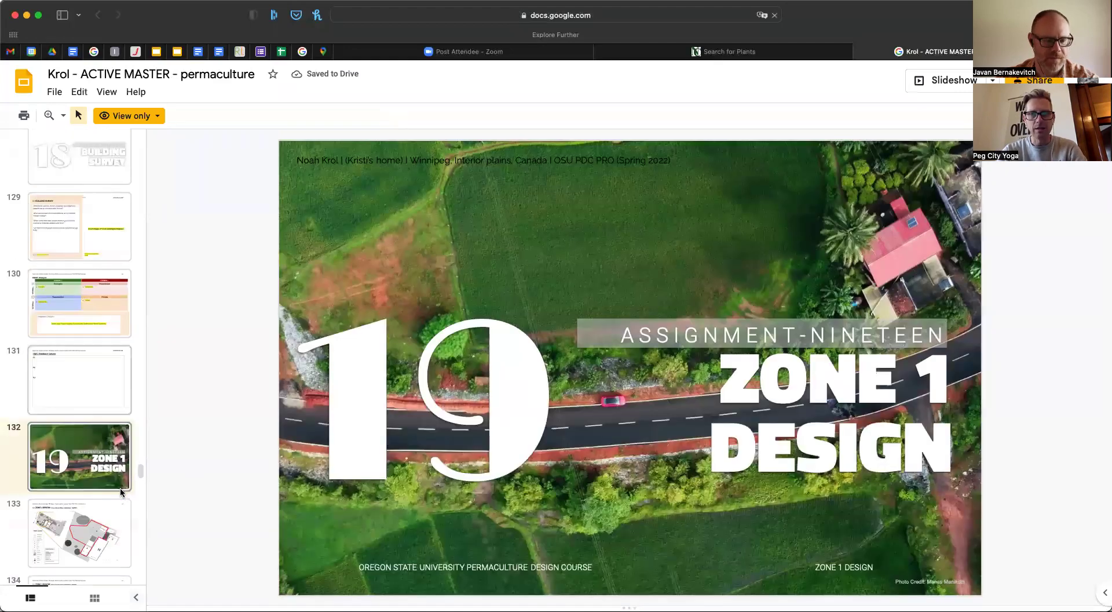
pyautogui.click(71, 299)
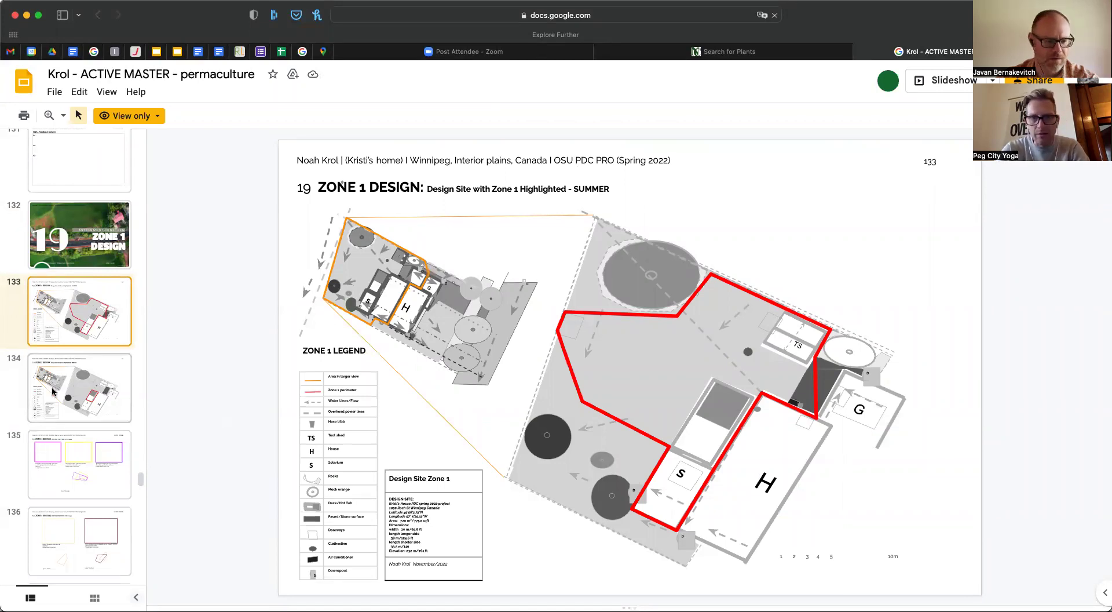
pyautogui.click(75, 392)
pyautogui.scroll(-1, 75, 391)
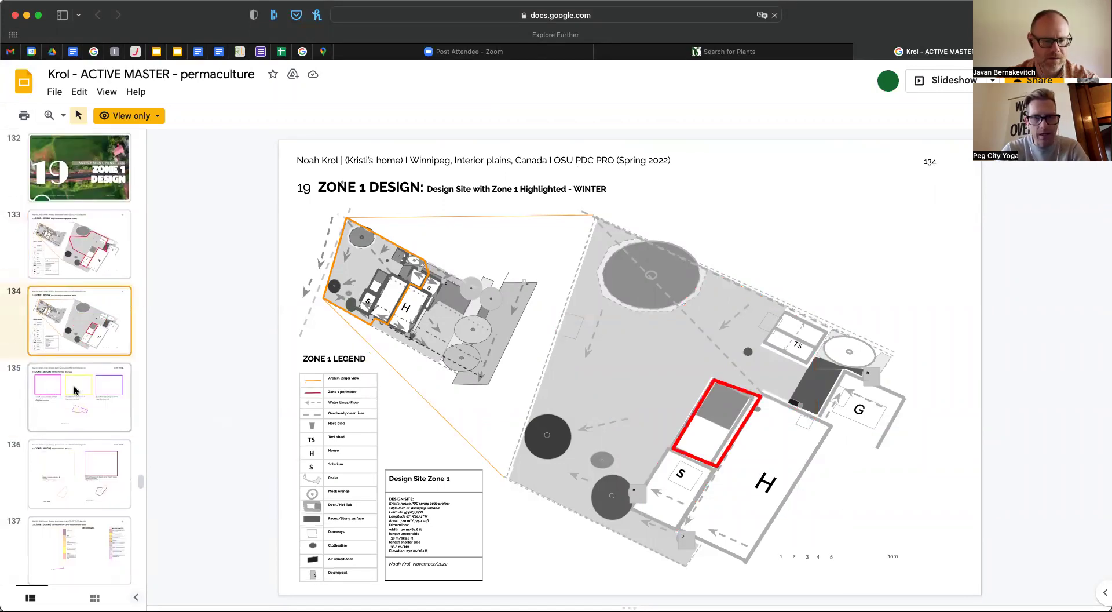
pyautogui.click(82, 407)
pyautogui.click(84, 477)
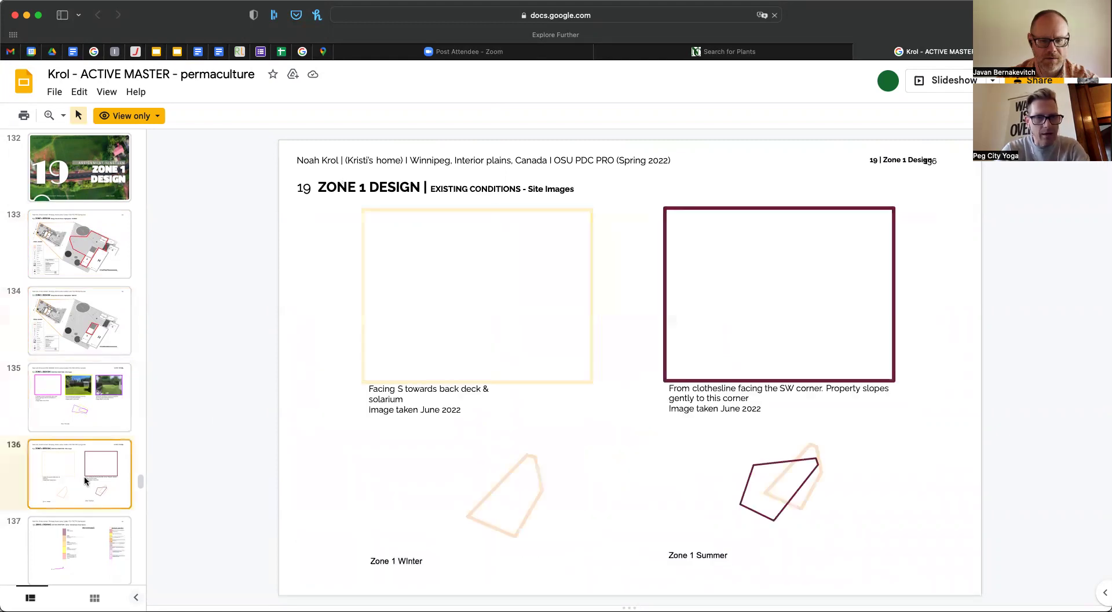
pyautogui.scroll(-1, 85, 478)
pyautogui.click(84, 479)
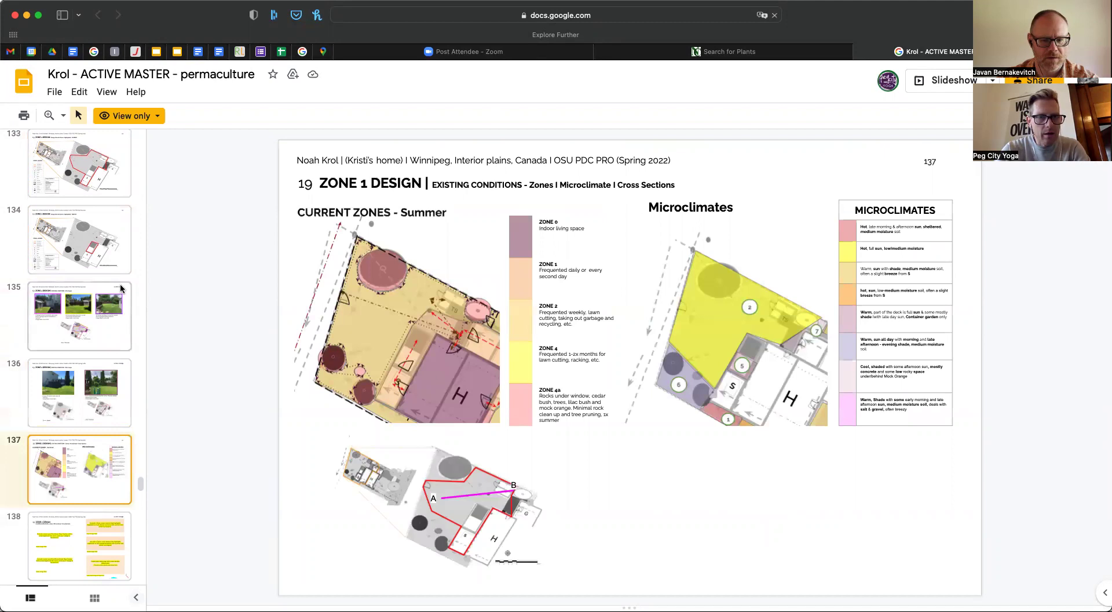
# Continue through slides 139–141 to slide 142, the Zone 1 proposed plan
pyautogui.scroll(-5, 126, 298)
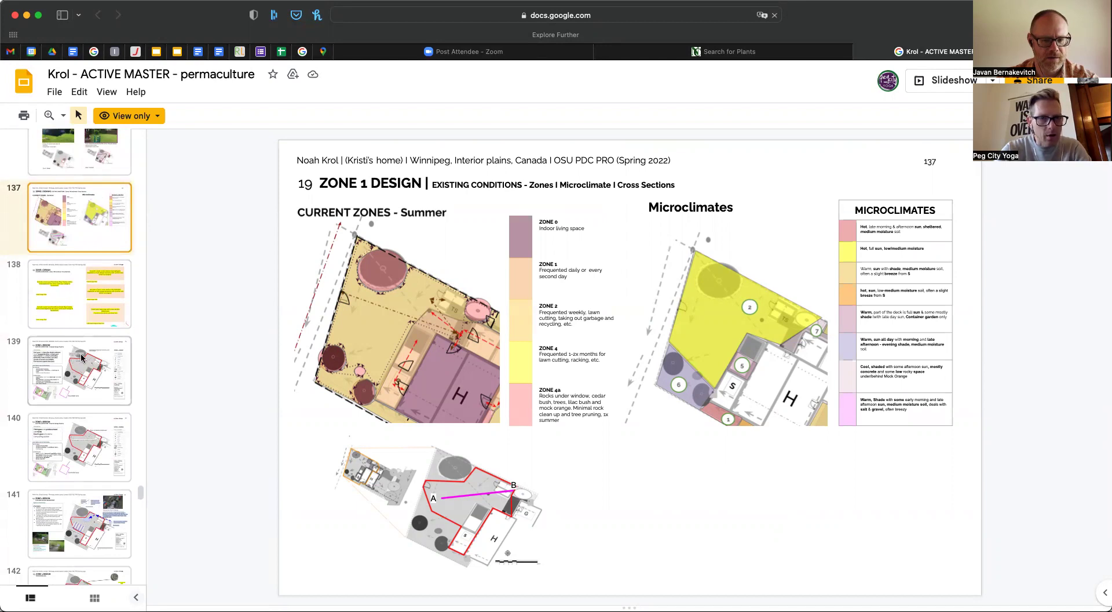
pyautogui.click(81, 358)
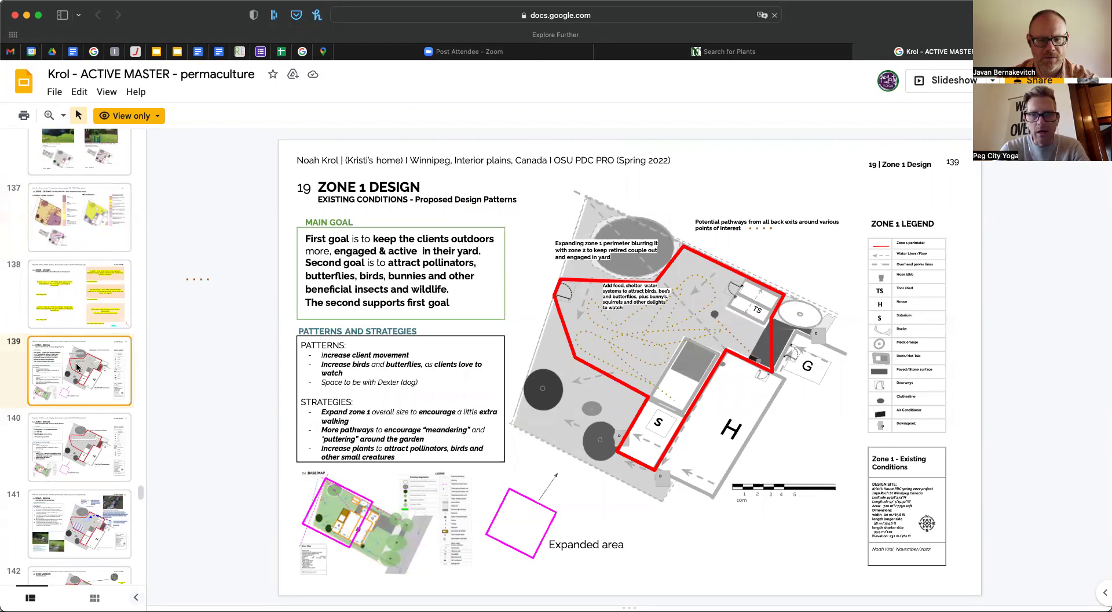
pyautogui.click(93, 433)
pyautogui.scroll(-2, 80, 476)
pyautogui.click(77, 455)
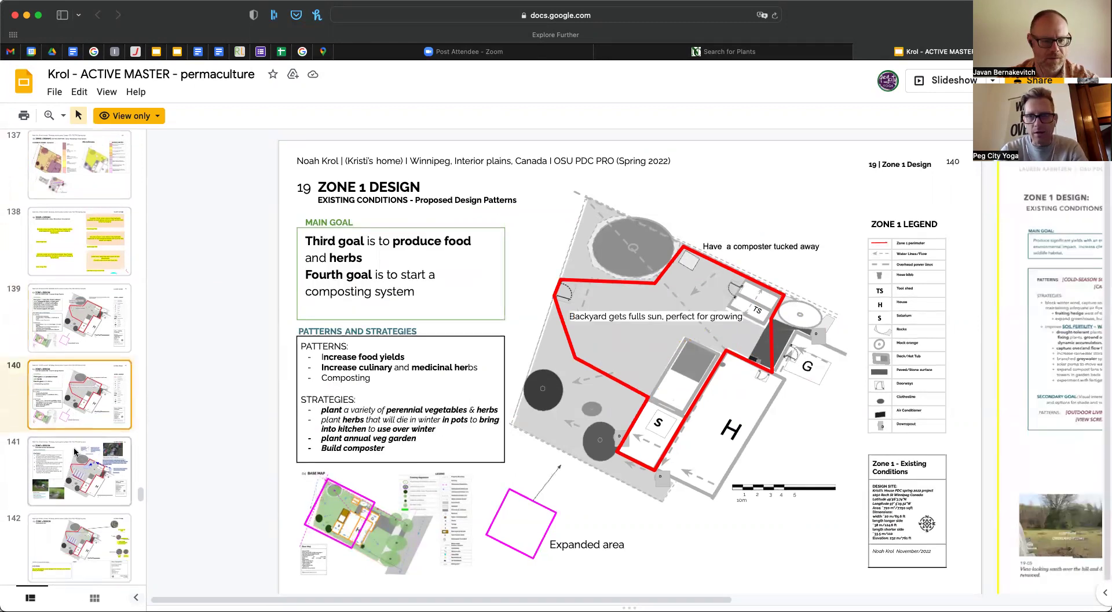
pyautogui.click(85, 530)
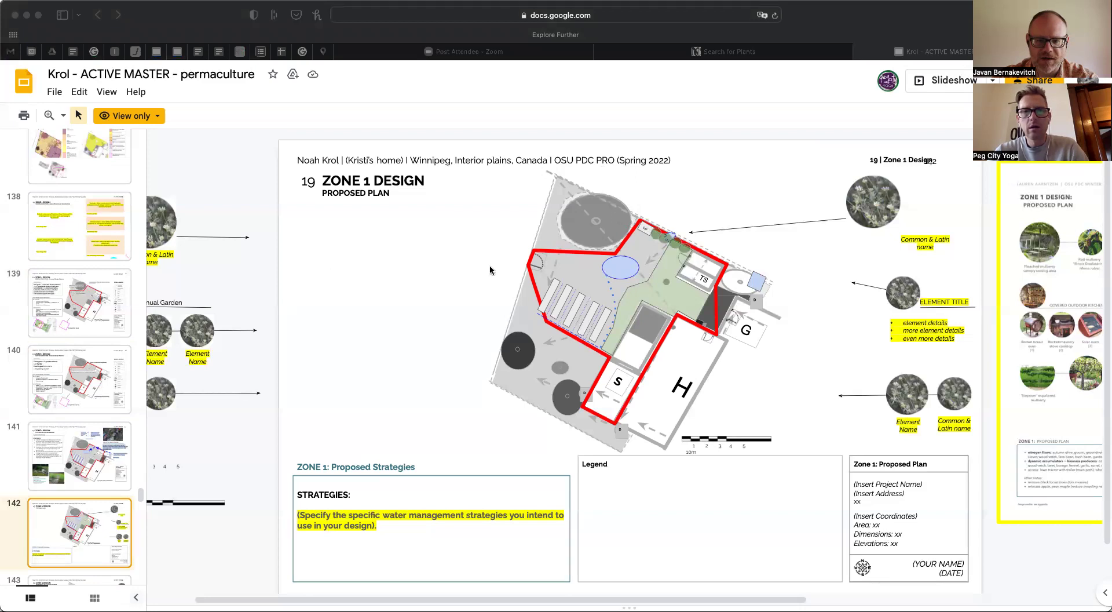
# Draw a brown rectangular bed left of the site plan, with trial green zigzag strokes above it
pyautogui.moveTo(296, 251)
pyautogui.mouseDown()
pyautogui.moveTo(384, 297)
pyautogui.moveTo(476, 321)
pyautogui.mouseUp()
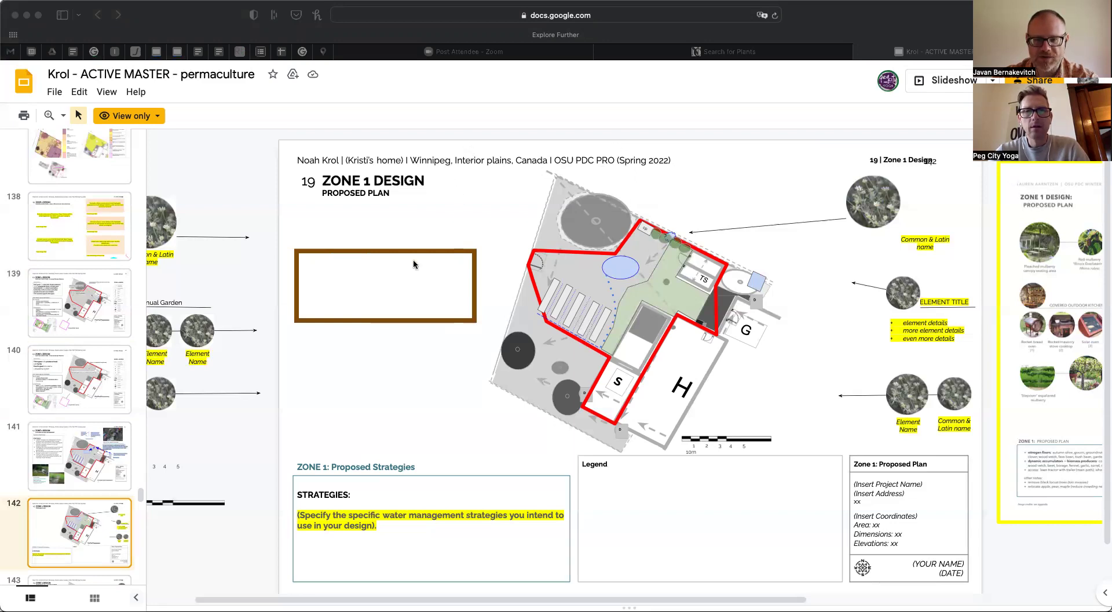
pyautogui.moveTo(383, 222)
pyautogui.mouseDown()
pyautogui.moveTo(366, 317)
pyautogui.moveTo(388, 219)
pyautogui.moveTo(409, 325)
pyautogui.mouseUp()
pyautogui.moveTo(430, 207); pyautogui.dragTo(408, 329)
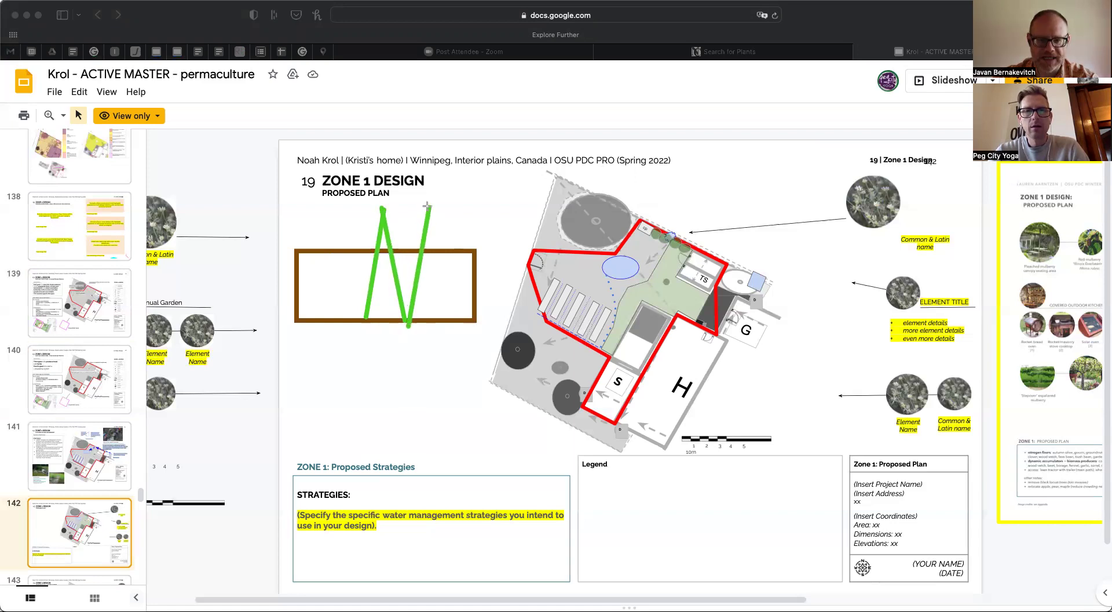
pyautogui.moveTo(428, 206); pyautogui.dragTo(455, 323)
pyautogui.moveTo(341, 207); pyautogui.dragTo(362, 318)
pyautogui.moveTo(340, 205); pyautogui.dragTo(319, 318)
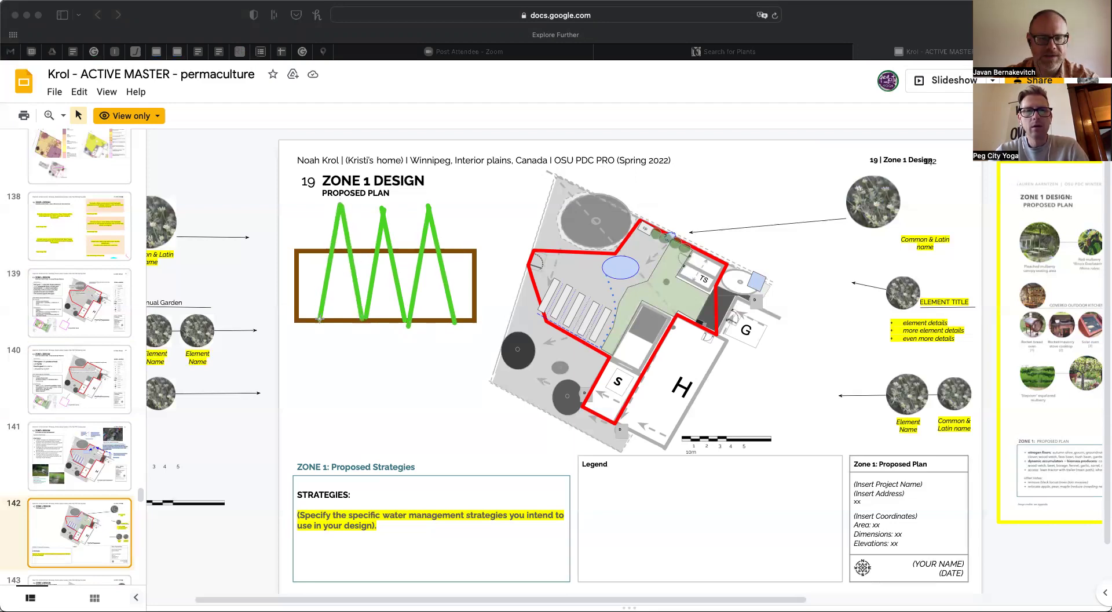
# Undo the green zigzag strokes, keeping the brown bed
pyautogui.click(661, 143)
pyautogui.click(662, 143)
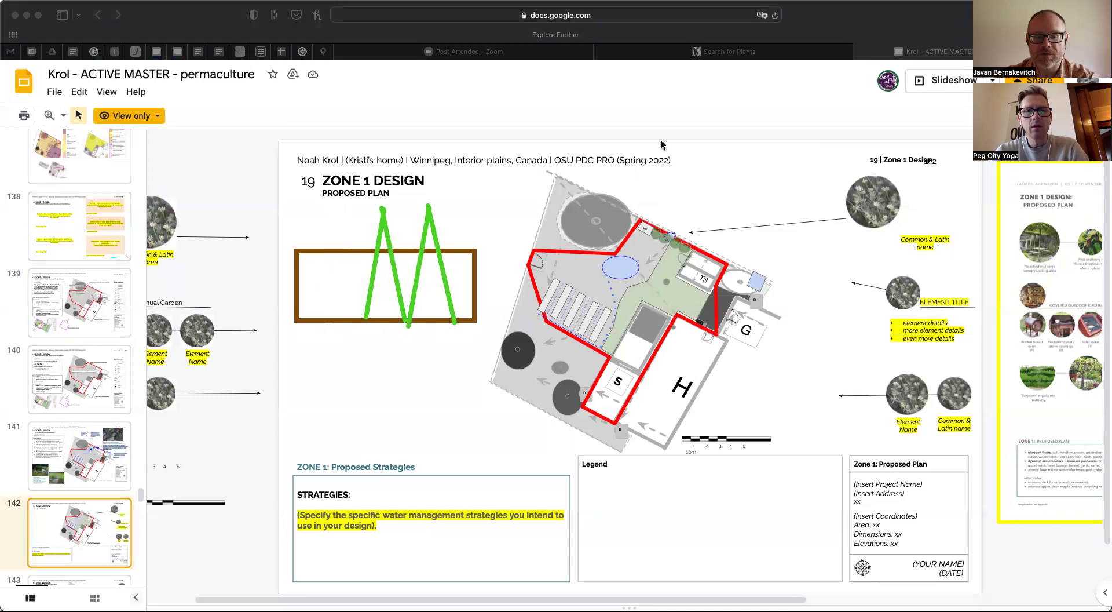
pyautogui.click(662, 143)
pyautogui.click(662, 144)
pyautogui.click(661, 142)
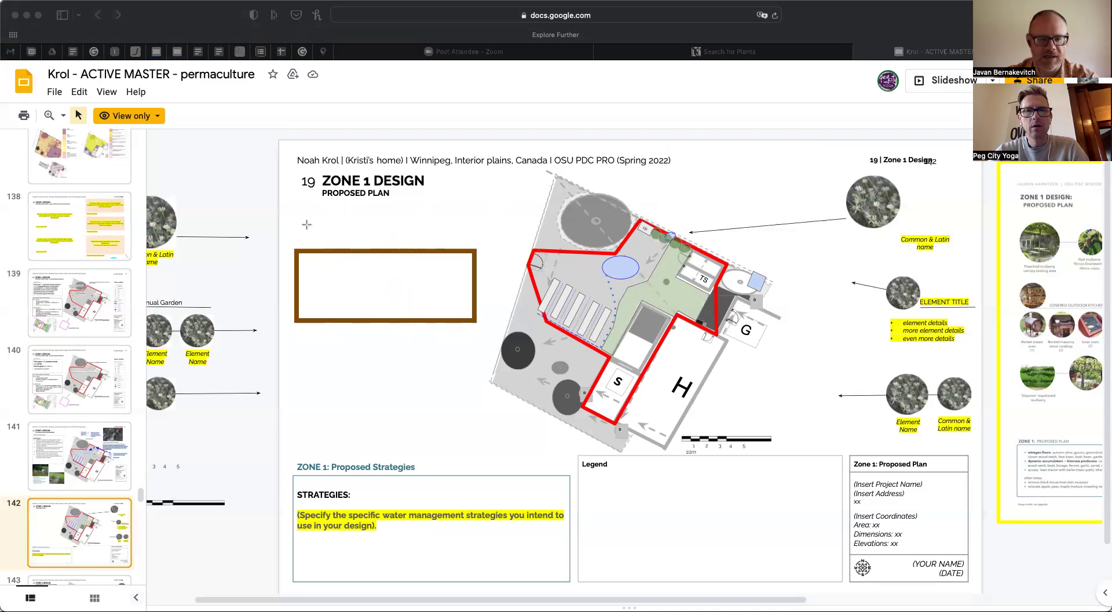
# Draw three overlapping green canopy circles over the brown bed, plus a tall green ellipse and thin bar right of the plan
pyautogui.moveTo(299, 206); pyautogui.dragTo(367, 286)
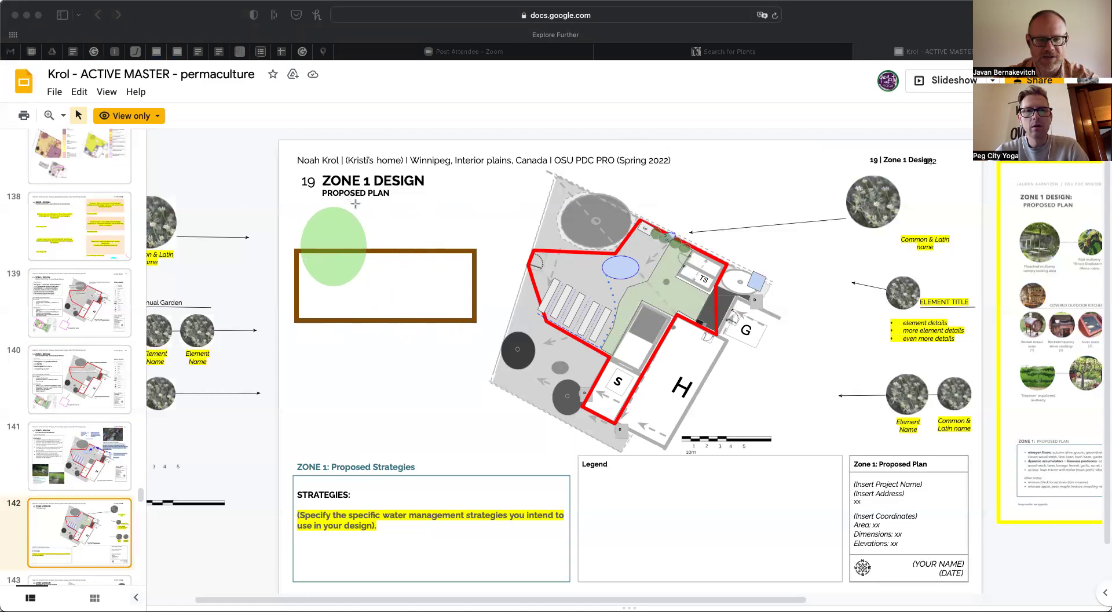
pyautogui.moveTo(355, 204)
pyautogui.mouseDown()
pyautogui.moveTo(442, 288)
pyautogui.moveTo(434, 284)
pyautogui.mouseUp()
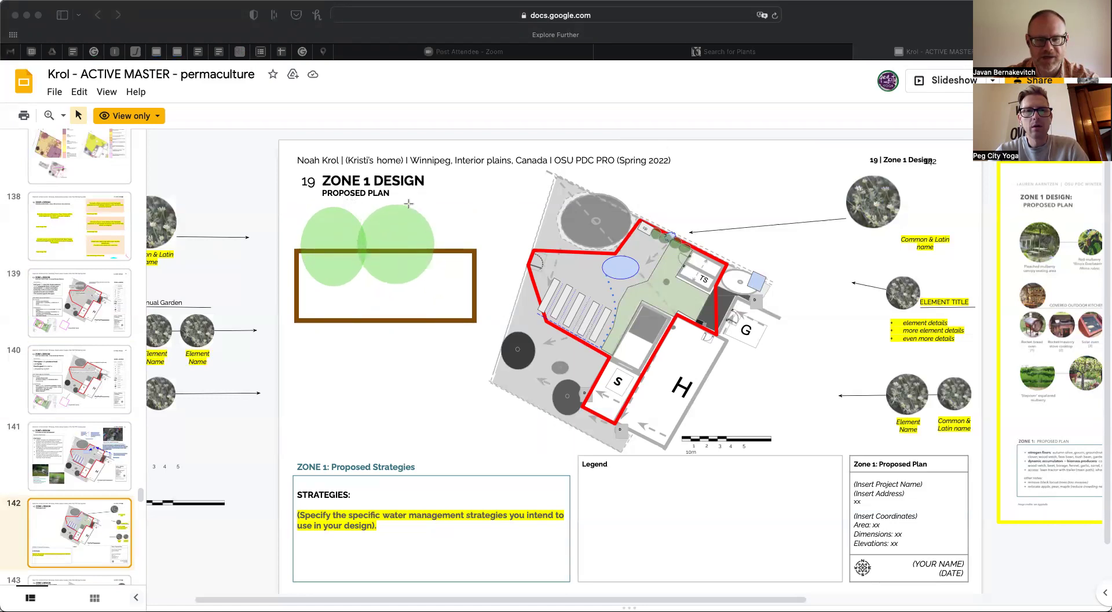
pyautogui.moveTo(409, 203); pyautogui.dragTo(477, 285)
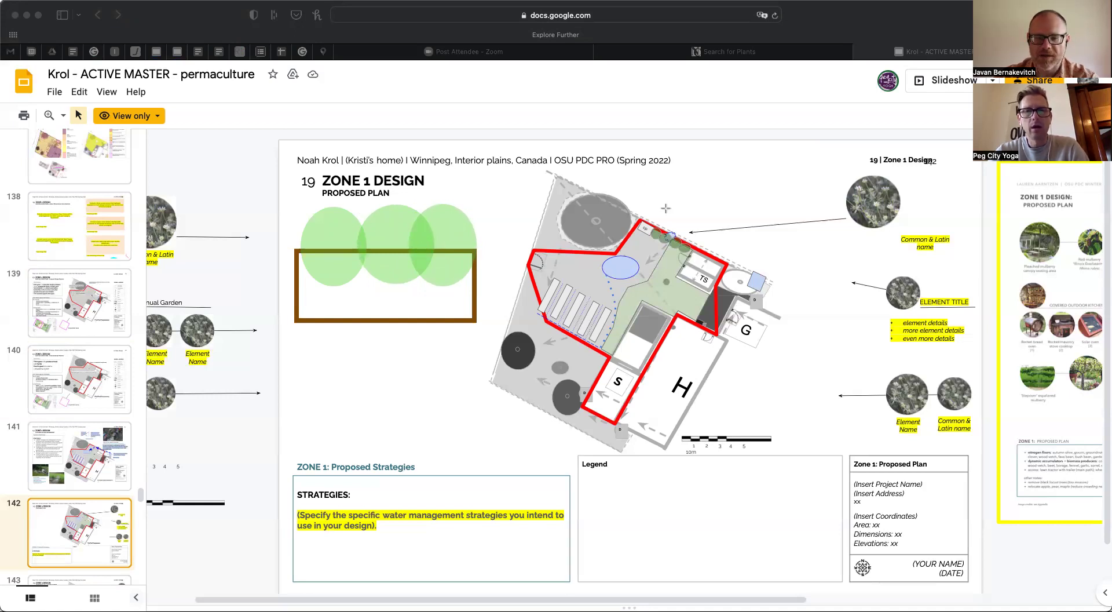
pyautogui.moveTo(757, 173); pyautogui.dragTo(782, 271)
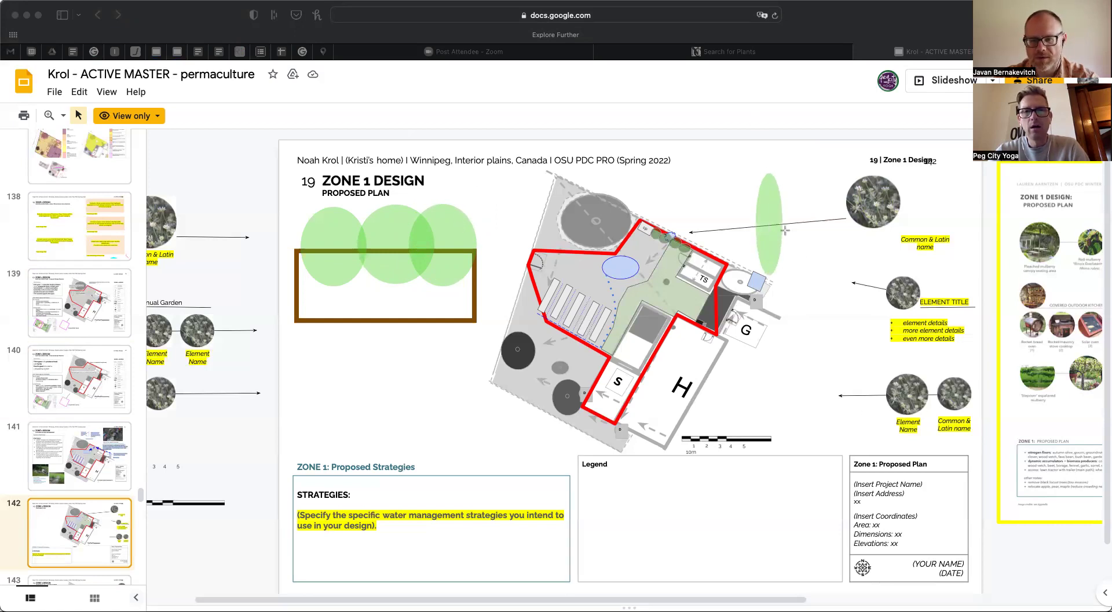
pyautogui.moveTo(783, 228); pyautogui.dragTo(790, 309)
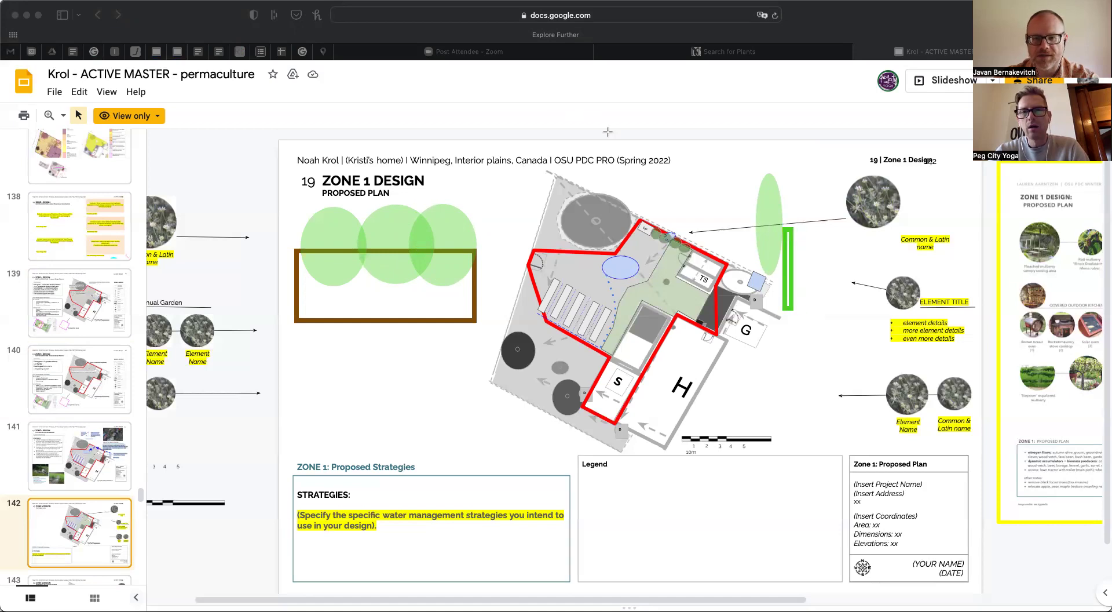
# Replace the green bar with a thin brown upright rectangle and add a short brown line beside it
pyautogui.press('Delete')
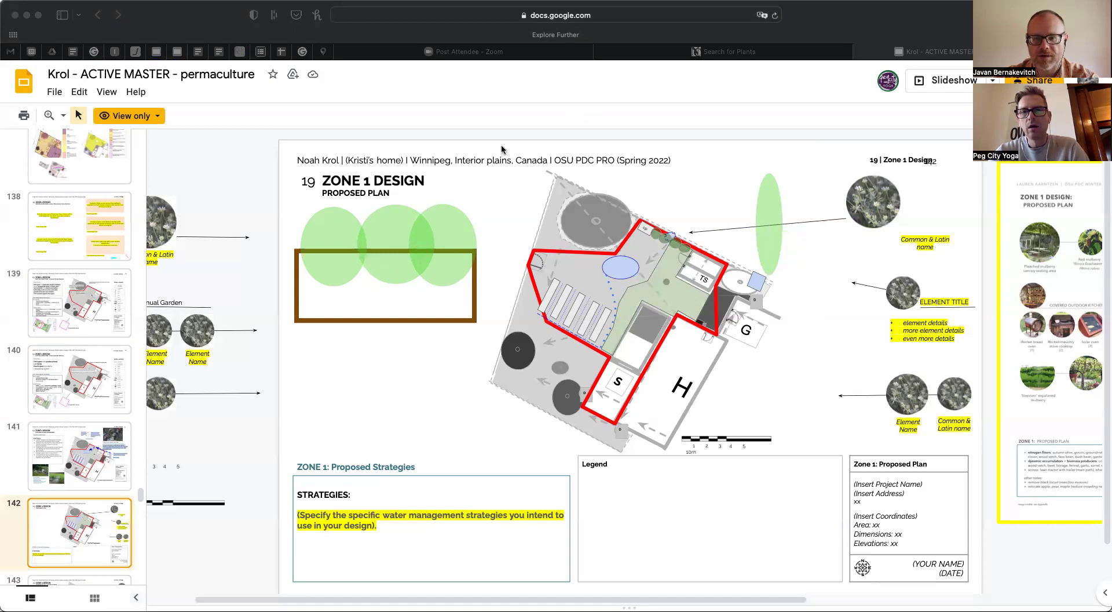
pyautogui.moveTo(787, 231); pyautogui.dragTo(793, 303)
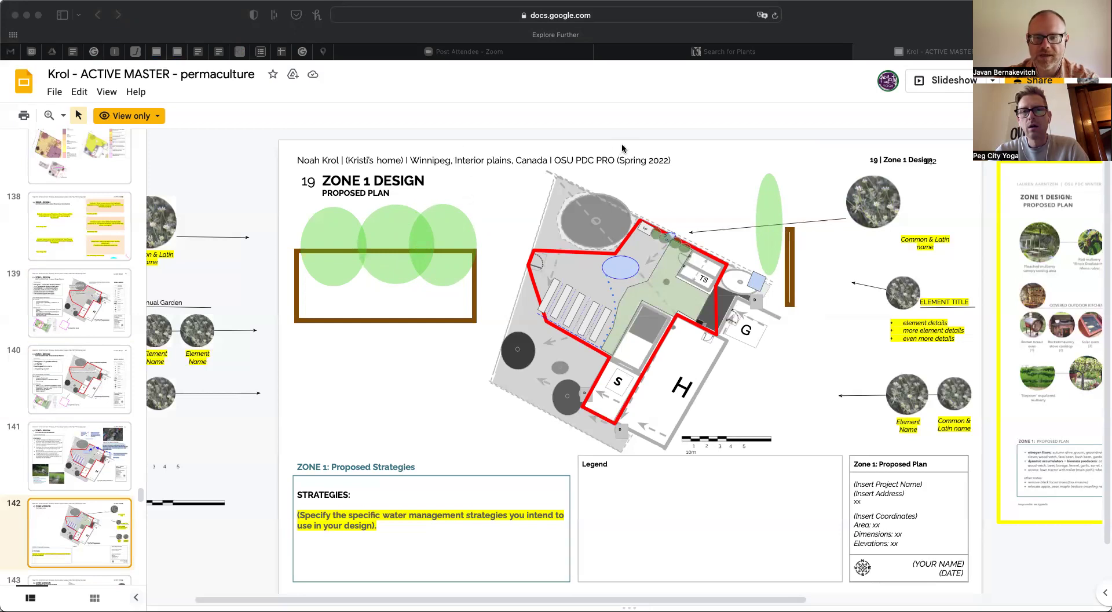
pyautogui.click(898, 268)
pyautogui.moveTo(937, 271); pyautogui.dragTo(866, 271)
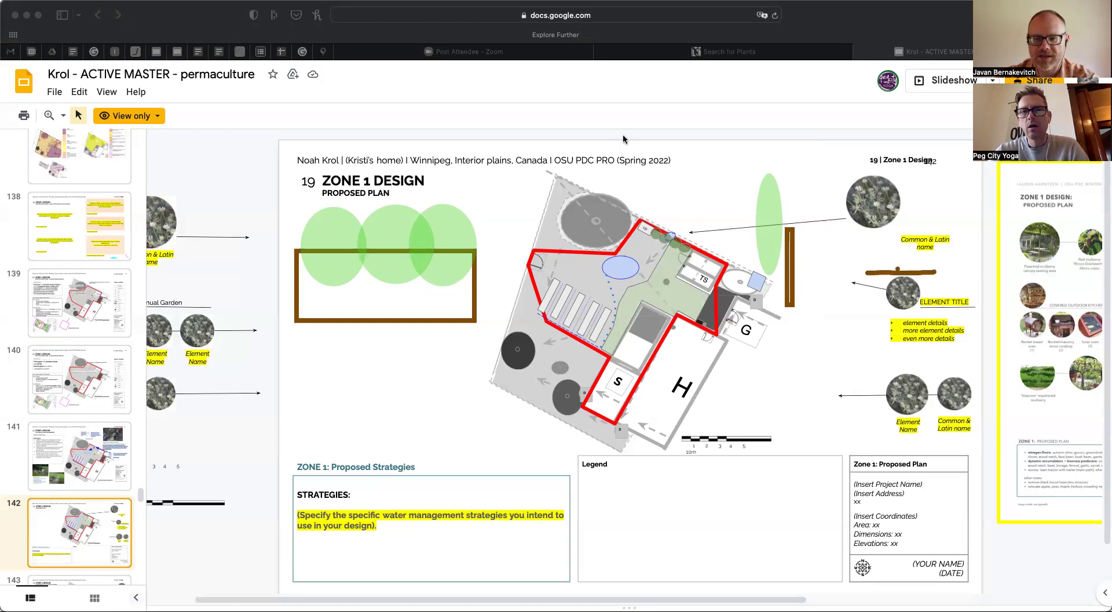
# Sketch cyan wind-flow lines across the plan and around the green tree, undoing a stray arrow
pyautogui.moveTo(954, 277)
pyautogui.mouseDown()
pyautogui.moveTo(838, 275)
pyautogui.moveTo(813, 210)
pyautogui.mouseUp()
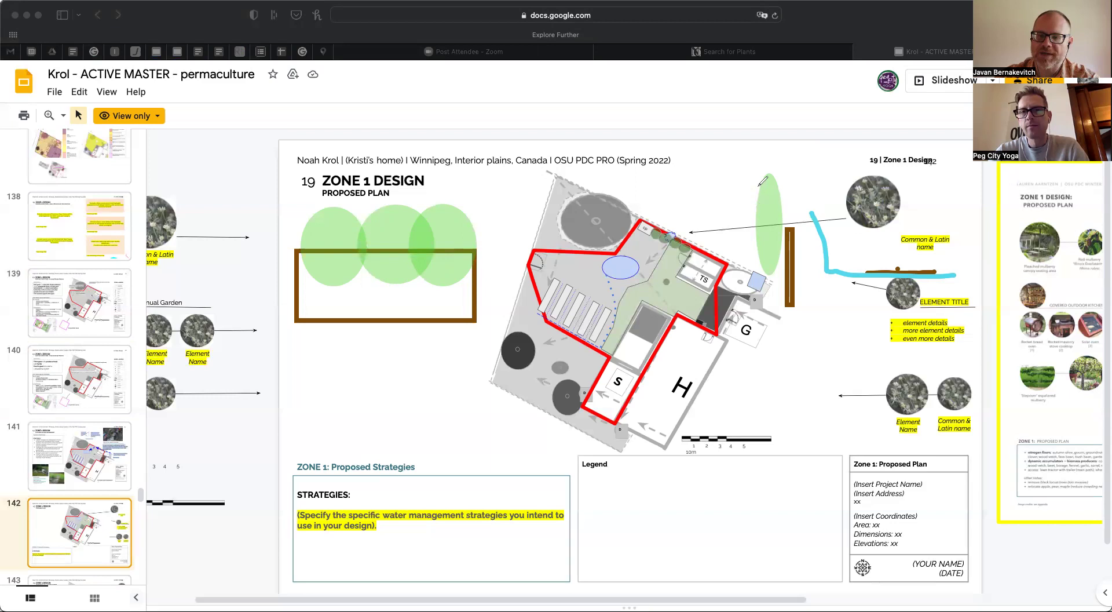
pyautogui.moveTo(796, 209)
pyautogui.mouseDown()
pyautogui.moveTo(780, 159)
pyautogui.moveTo(742, 174)
pyautogui.moveTo(664, 174)
pyautogui.mouseUp()
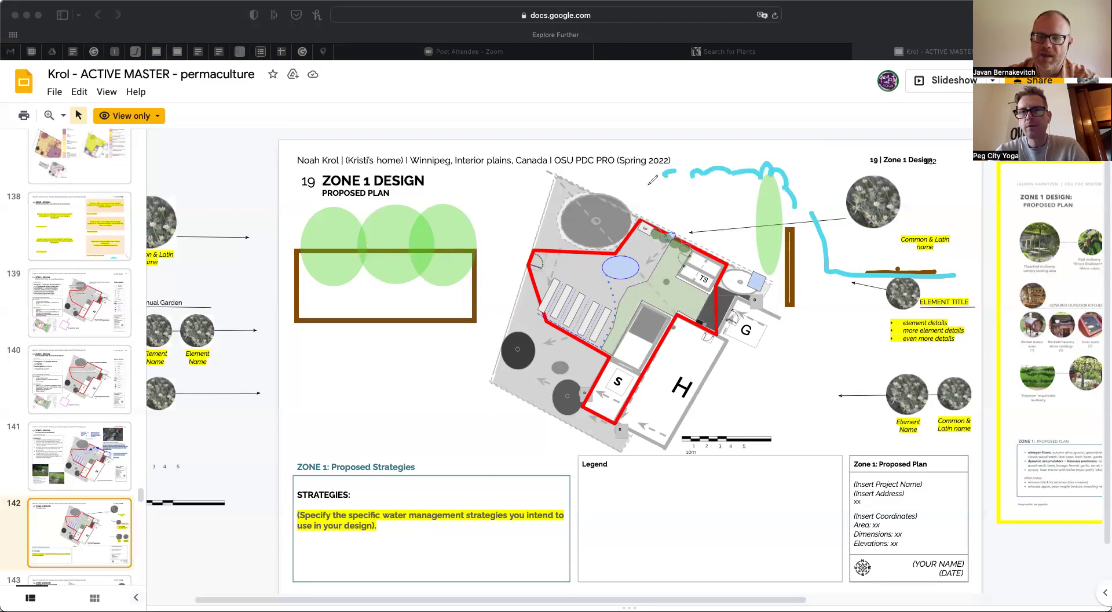
pyautogui.moveTo(800, 308); pyautogui.dragTo(254, 294)
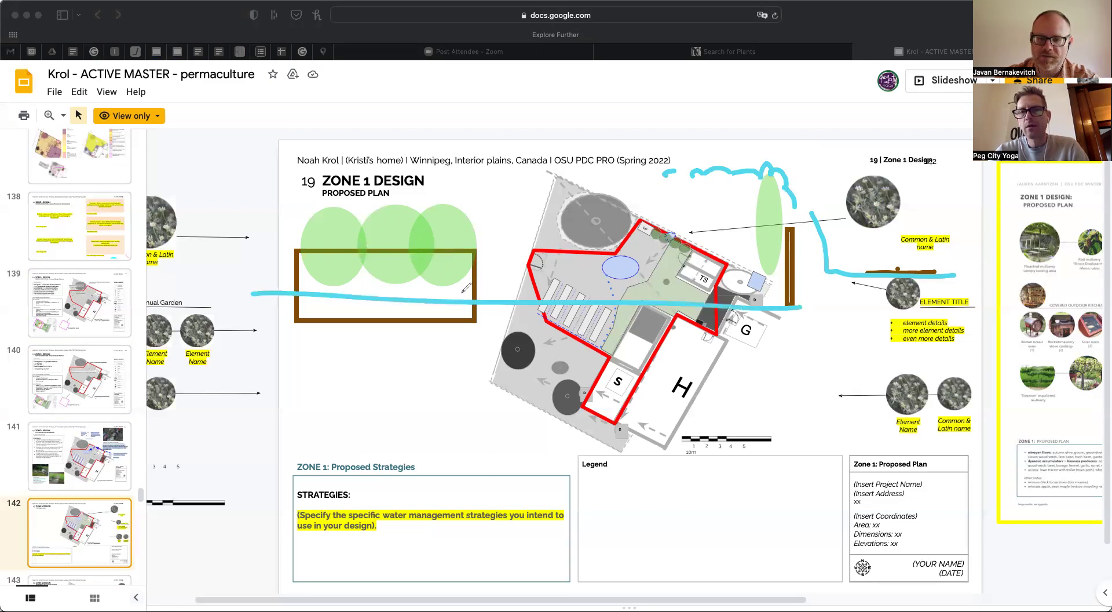
pyautogui.moveTo(778, 177); pyautogui.dragTo(789, 304)
pyautogui.moveTo(753, 225)
pyautogui.mouseDown()
pyautogui.moveTo(751, 254)
pyautogui.moveTo(775, 252)
pyautogui.mouseUp()
pyautogui.moveTo(763, 234)
pyautogui.mouseDown()
pyautogui.moveTo(765, 255)
pyautogui.moveTo(680, 265)
pyautogui.moveTo(689, 238)
pyautogui.mouseUp()
pyautogui.moveTo(802, 305)
pyautogui.mouseDown()
pyautogui.moveTo(565, 309)
pyautogui.moveTo(312, 269)
pyautogui.mouseUp()
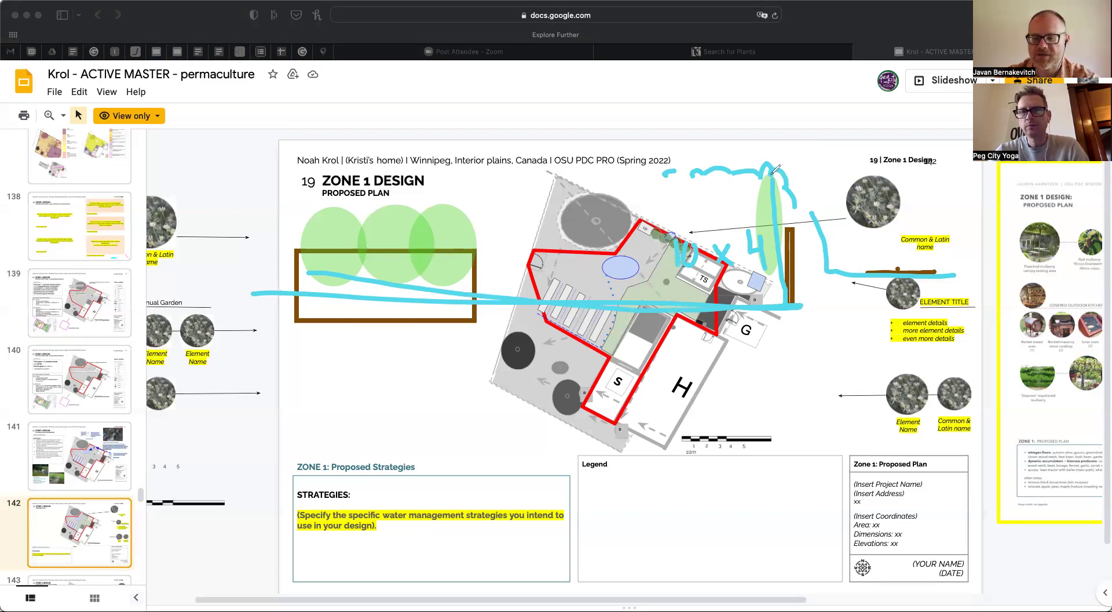
pyautogui.moveTo(671, 231)
pyautogui.mouseDown()
pyautogui.moveTo(579, 362)
pyautogui.moveTo(583, 386)
pyautogui.moveTo(563, 380)
pyautogui.mouseUp()
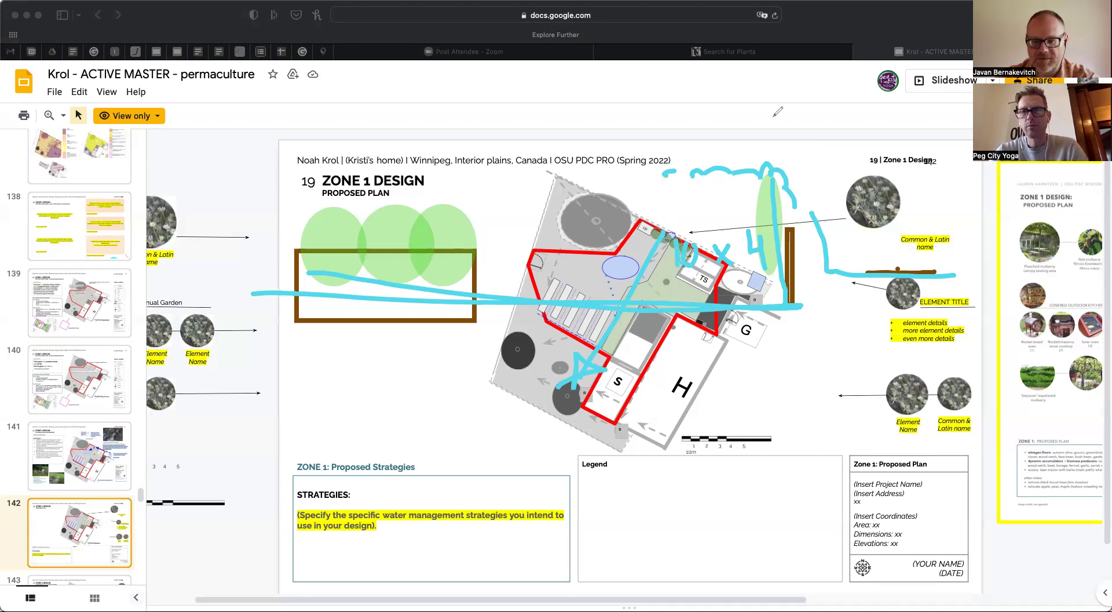
pyautogui.hotkey('ctrl', 'z')
pyautogui.hotkey('ctrl', 'z')
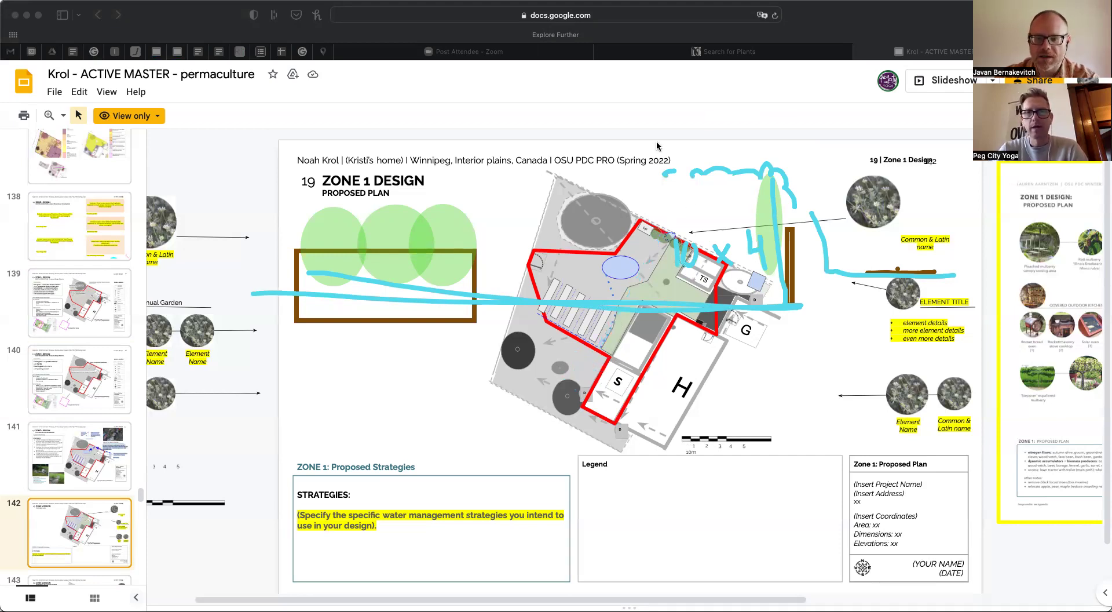
# Undo the long cyan line, then sketch green strokes and two light-green tree ellipses beside the brown post
pyautogui.hotkey('ctrl', 'z')
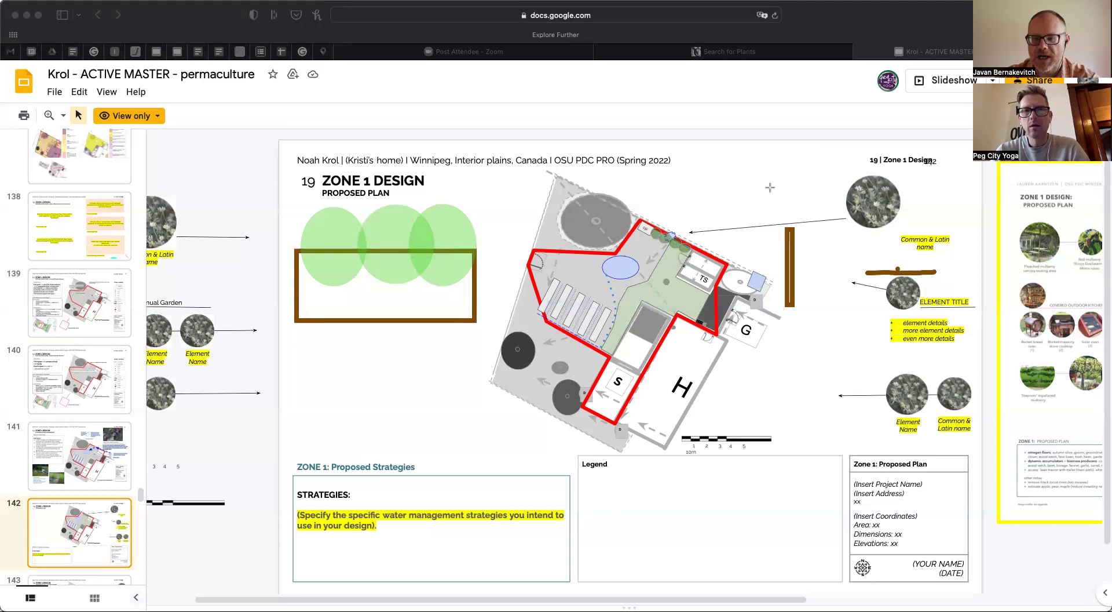
pyautogui.moveTo(770, 187)
pyautogui.mouseDown()
pyautogui.moveTo(783, 307)
pyautogui.moveTo(782, 296)
pyautogui.mouseUp()
pyautogui.moveTo(769, 191); pyautogui.dragTo(755, 301)
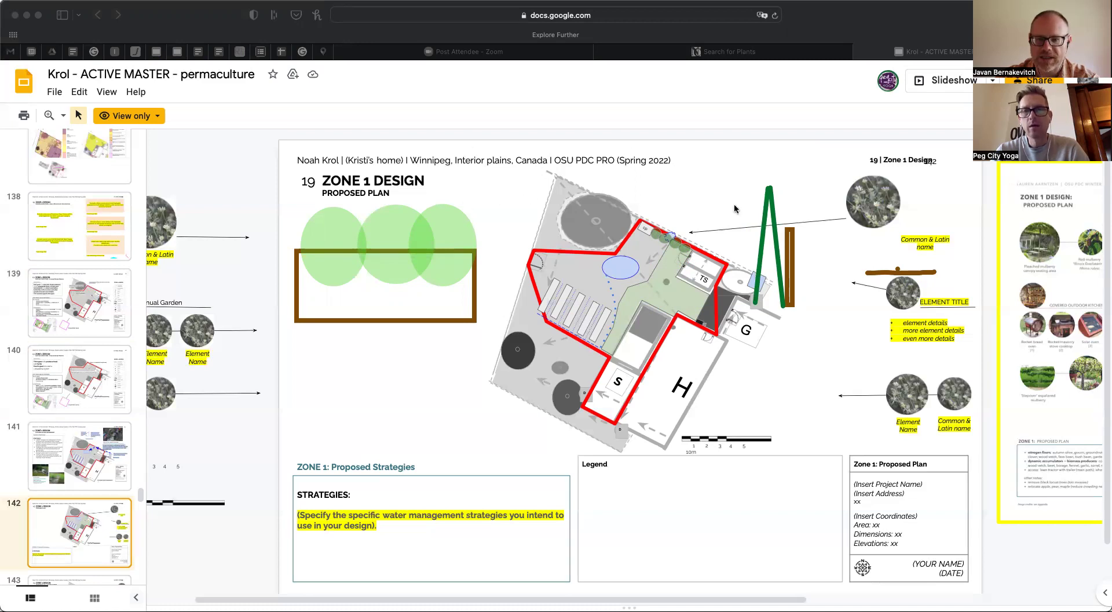
pyautogui.moveTo(710, 167); pyautogui.dragTo(759, 265)
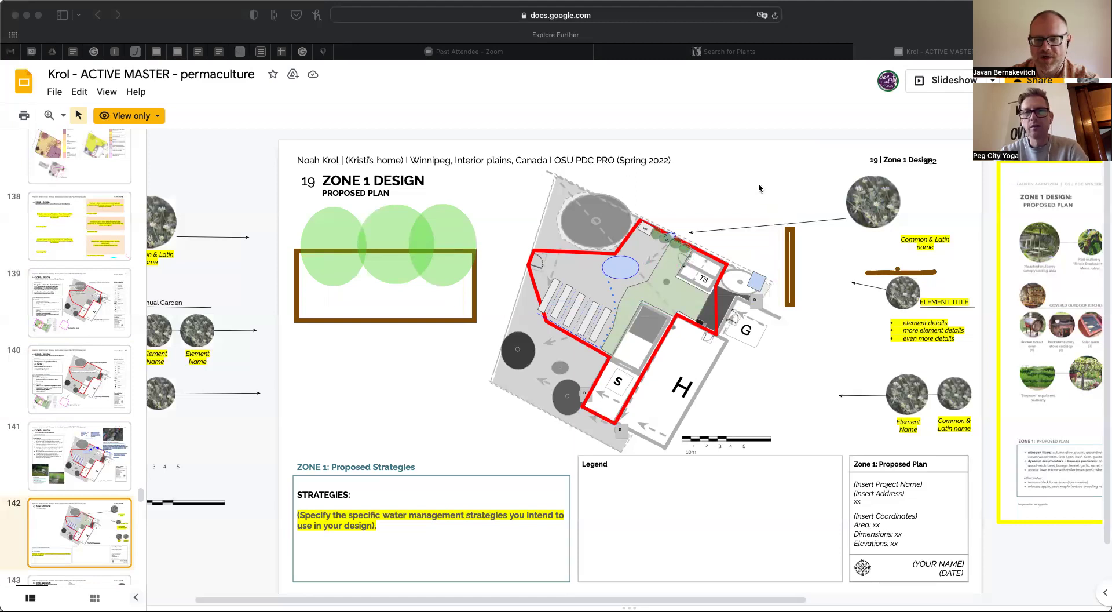
pyautogui.moveTo(759, 187); pyautogui.dragTo(785, 280)
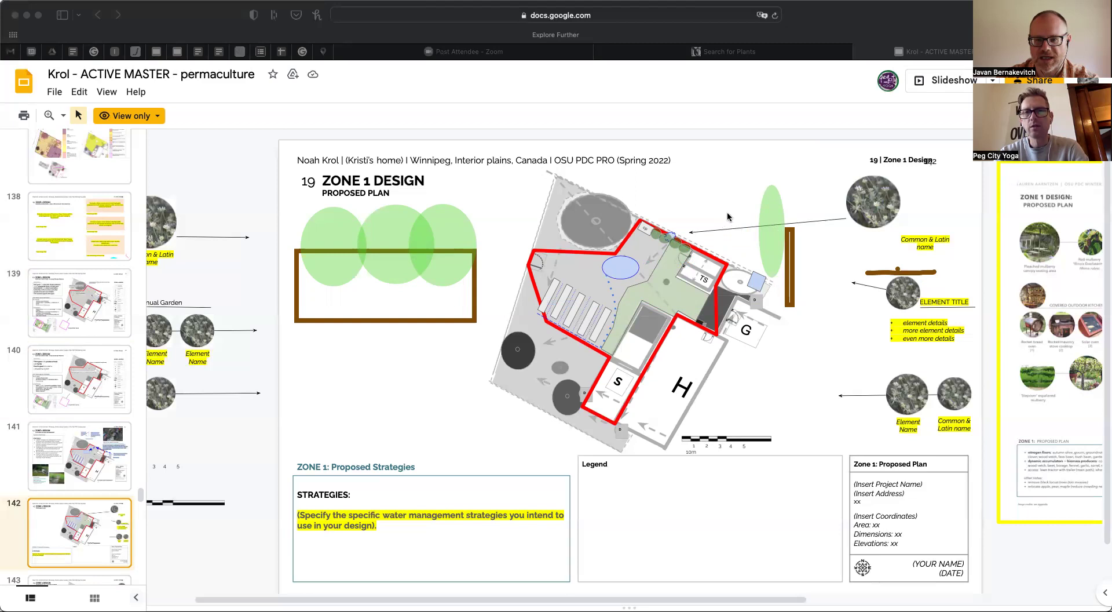
pyautogui.moveTo(728, 216); pyautogui.dragTo(758, 292)
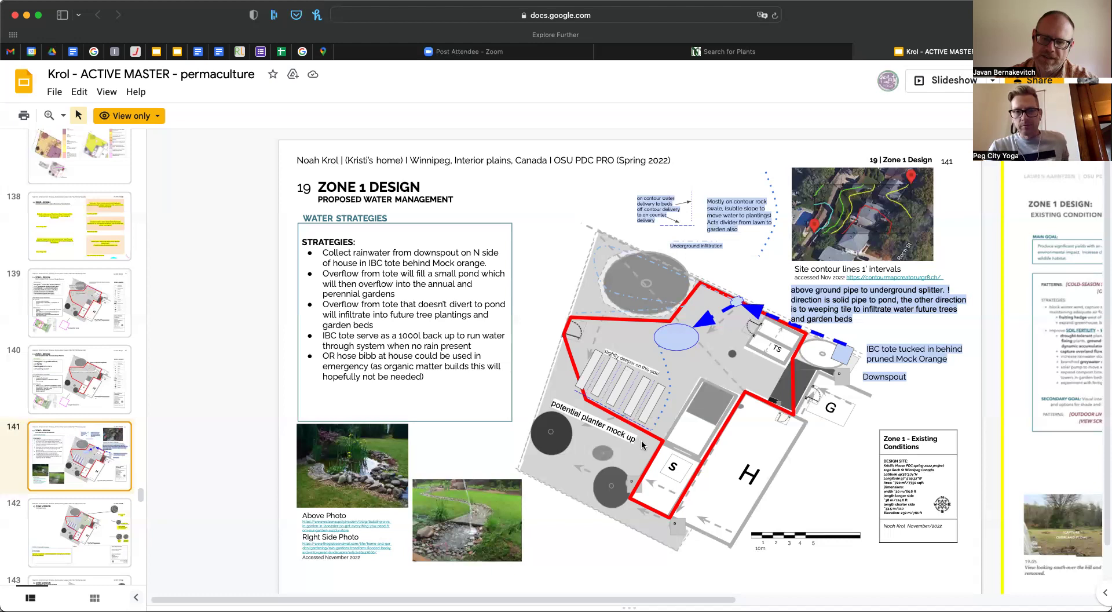
pyautogui.moveTo(641, 440)
pyautogui.mouseDown()
pyautogui.moveTo(565, 421)
pyautogui.moveTo(634, 454)
pyautogui.moveTo(633, 438)
pyautogui.moveTo(578, 434)
pyautogui.moveTo(609, 454)
pyautogui.moveTo(625, 442)
pyautogui.moveTo(578, 422)
pyautogui.mouseUp()
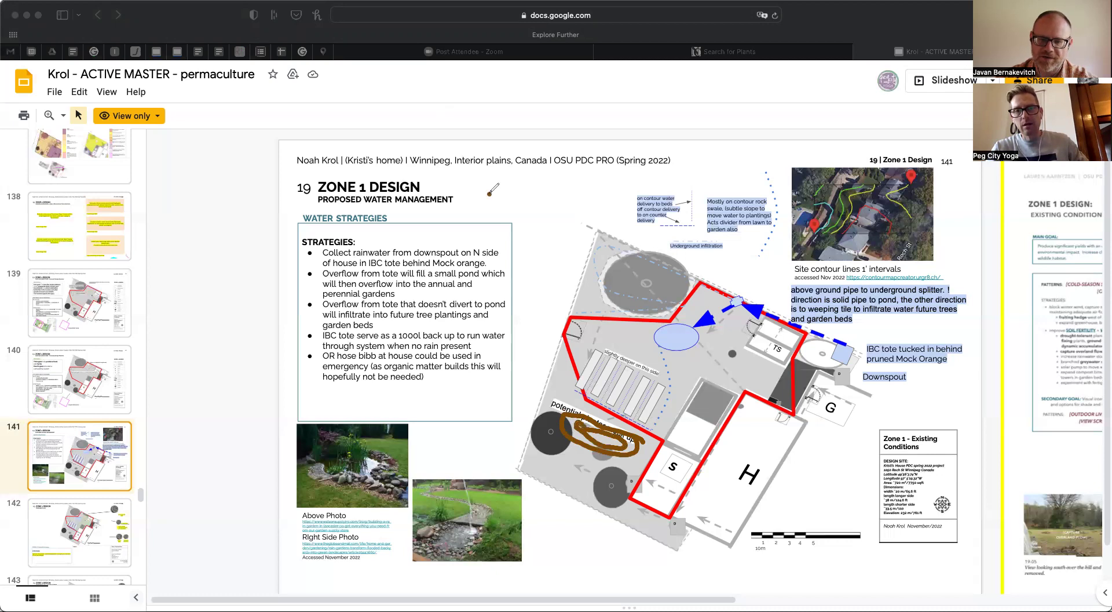
pyautogui.moveTo(490, 193)
pyautogui.mouseDown()
pyautogui.moveTo(608, 237)
pyautogui.moveTo(694, 180)
pyautogui.moveTo(760, 176)
pyautogui.mouseUp()
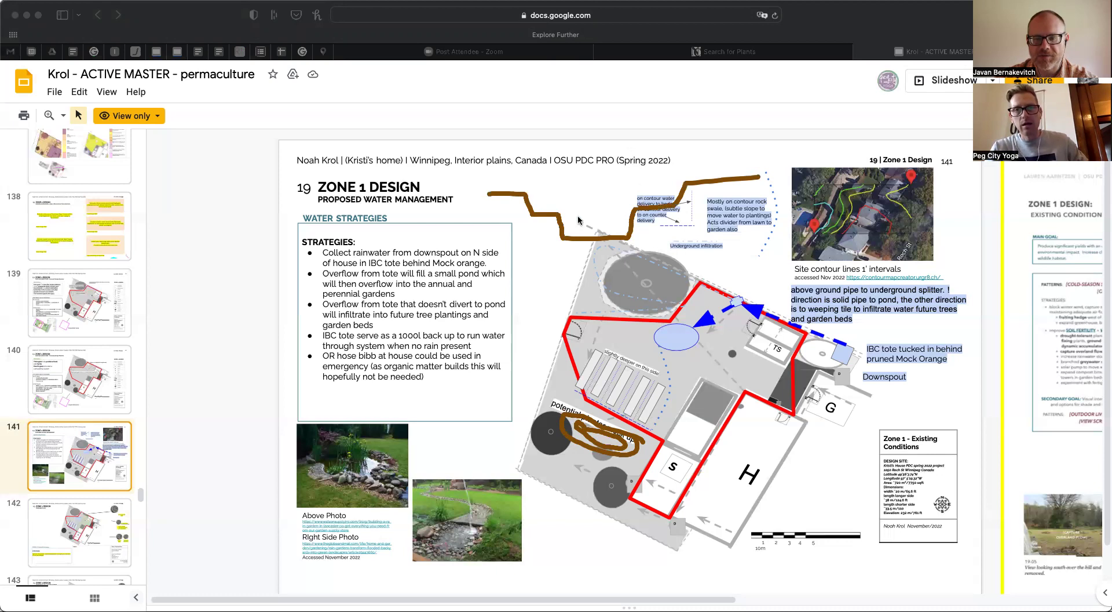
pyautogui.moveTo(538, 181); pyautogui.dragTo(549, 225)
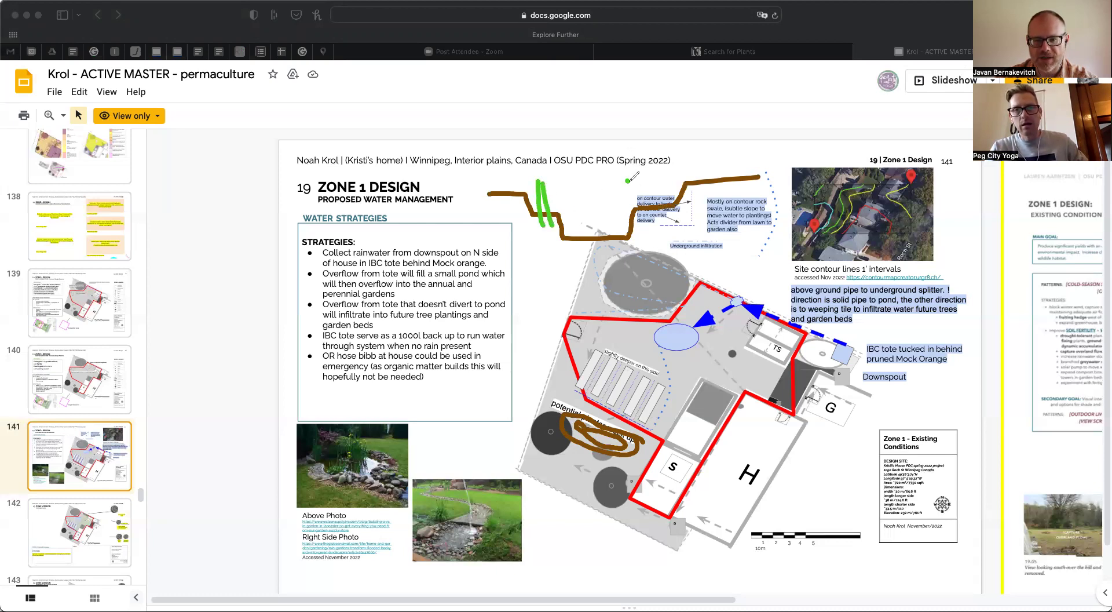
pyautogui.moveTo(629, 180); pyautogui.dragTo(639, 223)
pyautogui.moveTo(646, 174); pyautogui.dragTo(657, 220)
pyautogui.moveTo(666, 174); pyautogui.dragTo(673, 223)
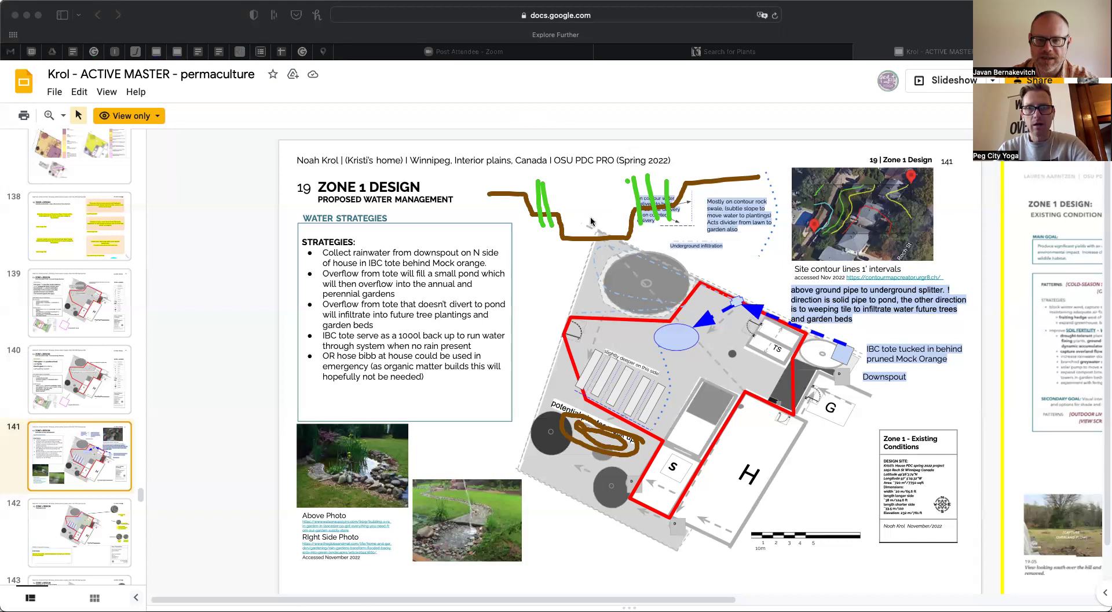
pyautogui.moveTo(629, 492)
pyautogui.mouseDown()
pyautogui.moveTo(635, 460)
pyautogui.moveTo(624, 468)
pyautogui.moveTo(637, 456)
pyautogui.moveTo(634, 486)
pyautogui.moveTo(619, 468)
pyautogui.mouseUp()
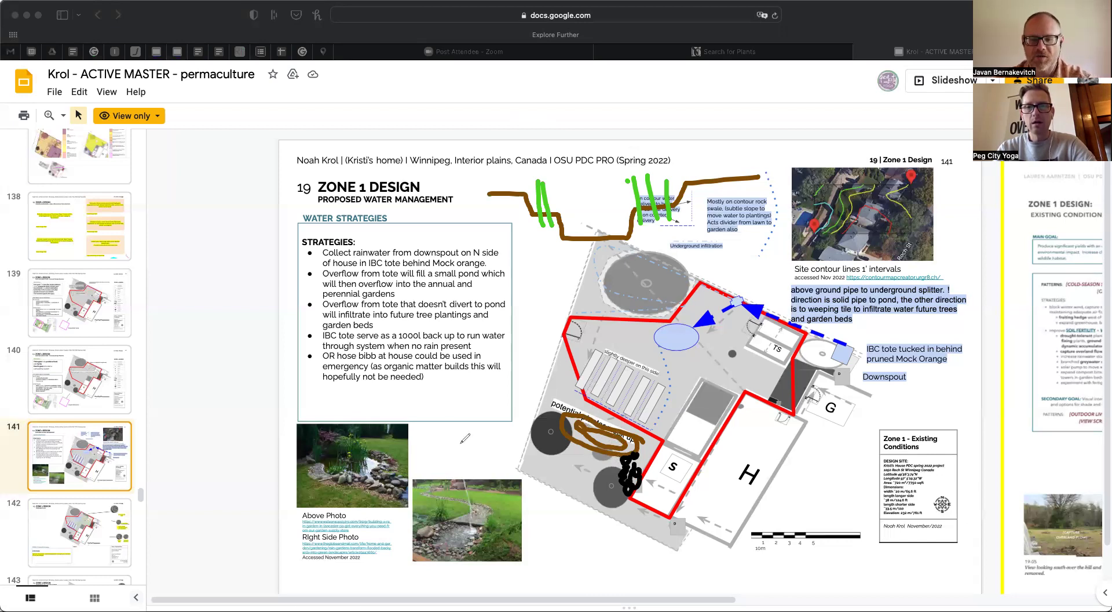
pyautogui.moveTo(524, 197)
pyautogui.mouseDown()
pyautogui.moveTo(536, 196)
pyautogui.moveTo(446, 196)
pyautogui.mouseUp()
pyautogui.moveTo(582, 423); pyautogui.dragTo(537, 408)
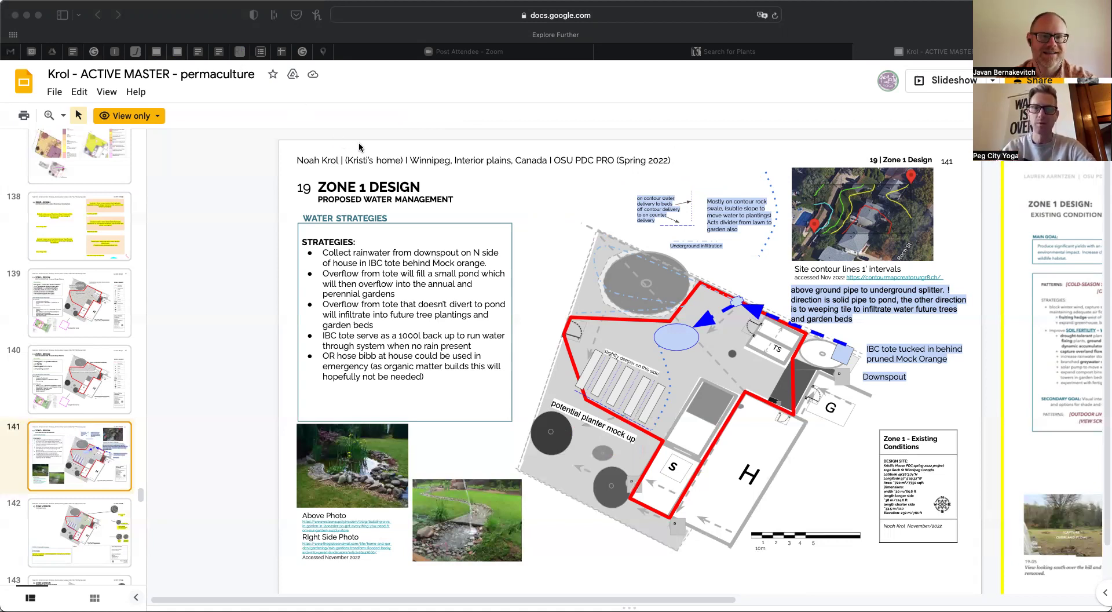
# In the course report template, open a student project link from the OSU PDC Template Examples table in a new tab
pyautogui.click(177, 52)
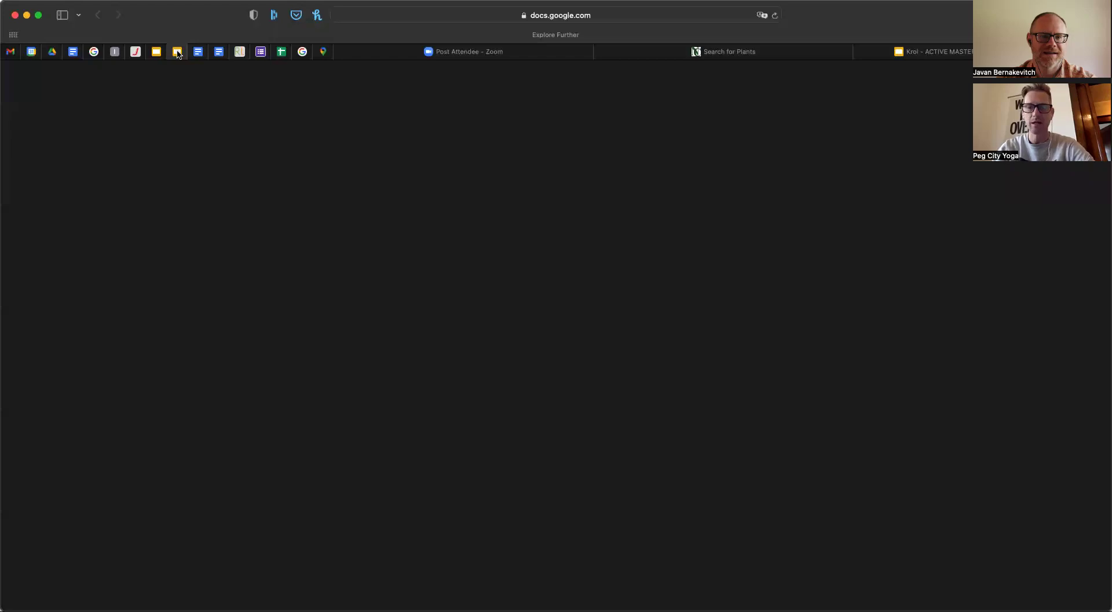
pyautogui.scroll(20, 96, 294)
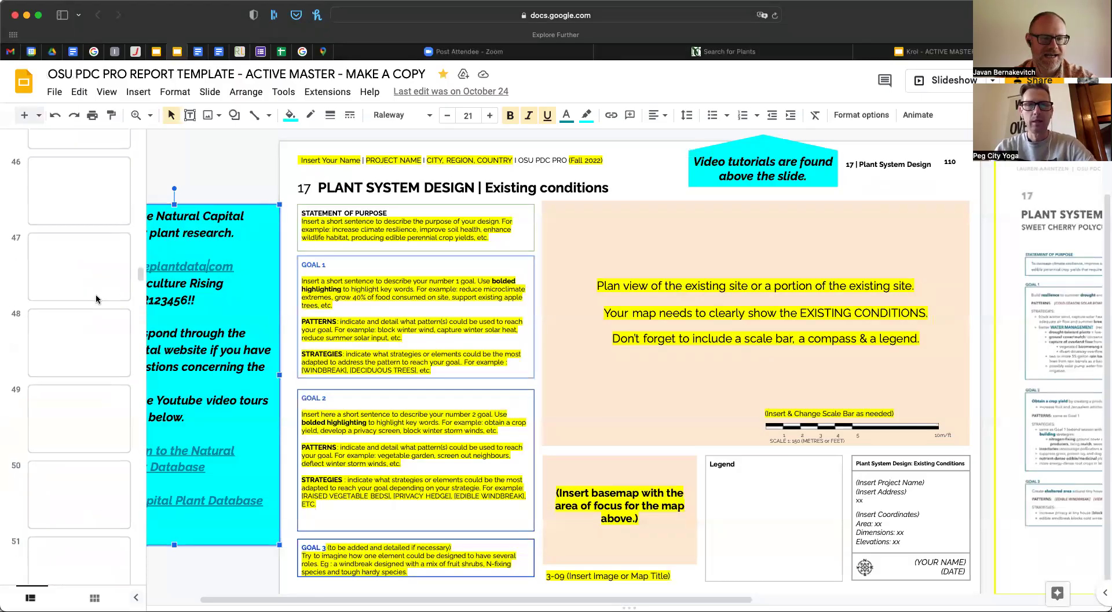
pyautogui.click(79, 167)
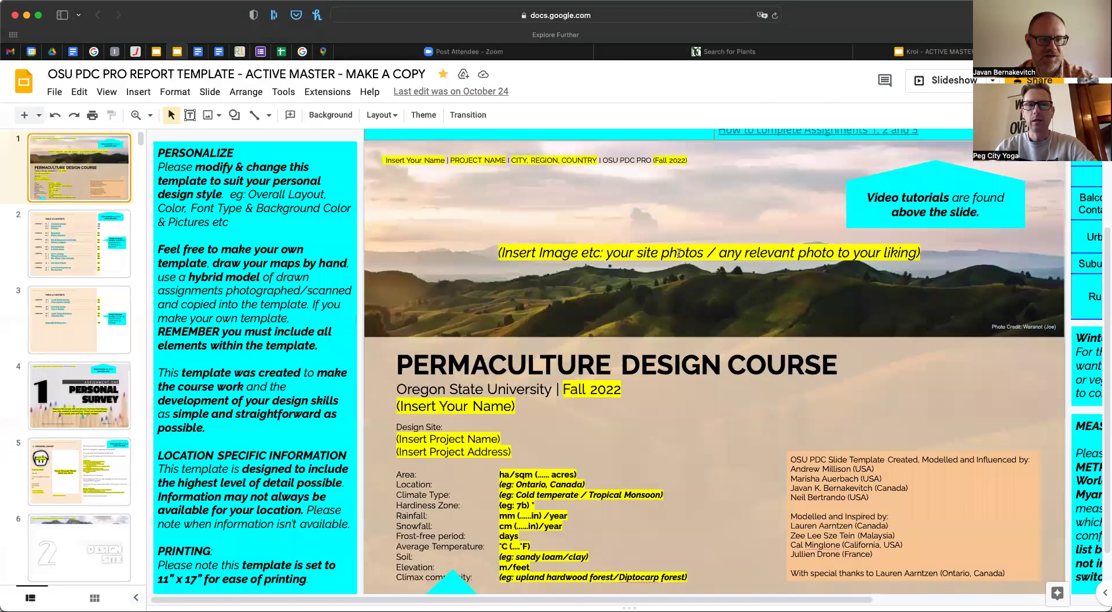
pyautogui.scroll(3, 885, 263)
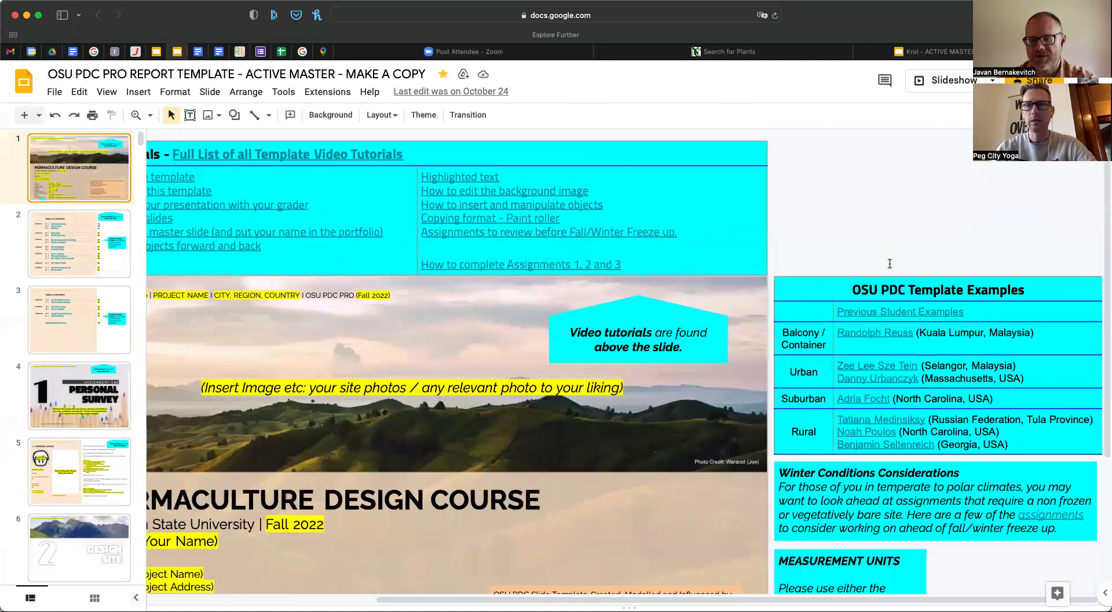
pyautogui.click(907, 332)
pyautogui.click(674, 334)
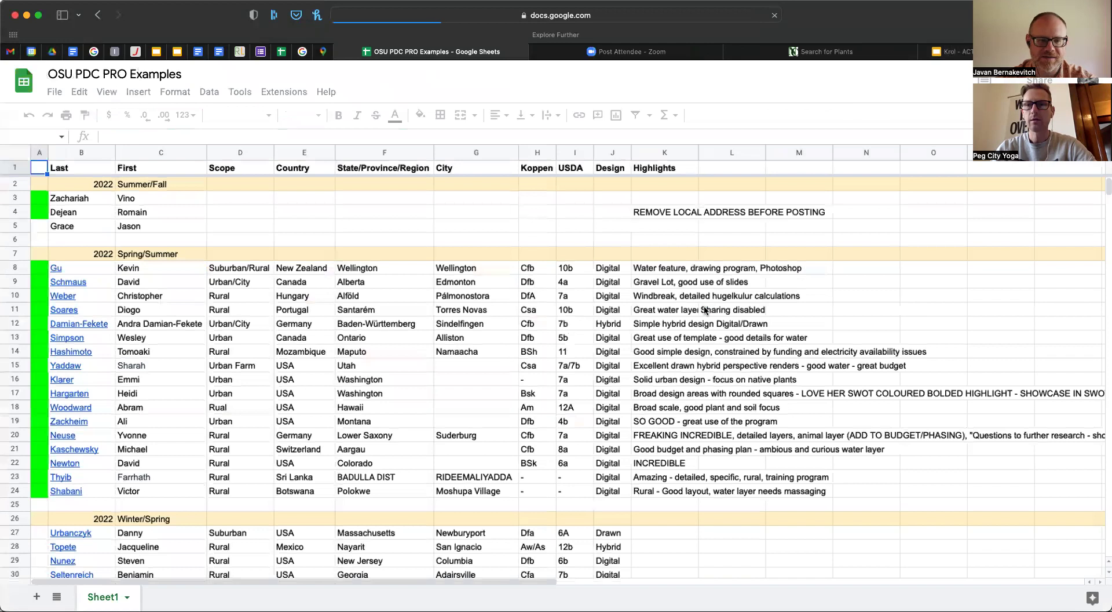
# Skim the OSU PDC PRO Examples student project list, then close the Post Attendee Zoom tab
pyautogui.scroll(-10, 335, 377)
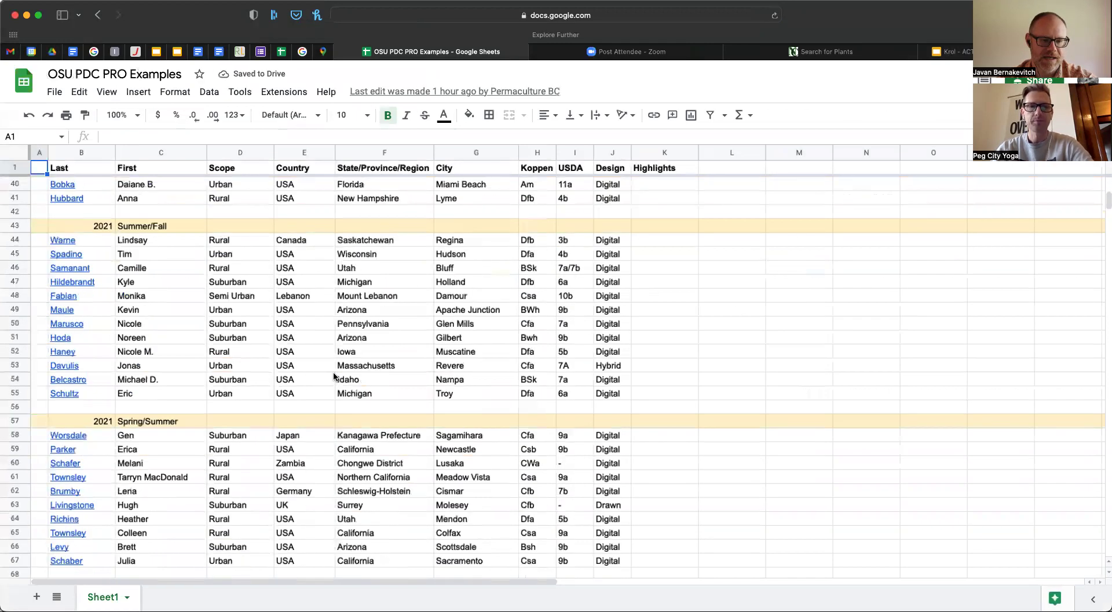
pyautogui.scroll(13, 334, 376)
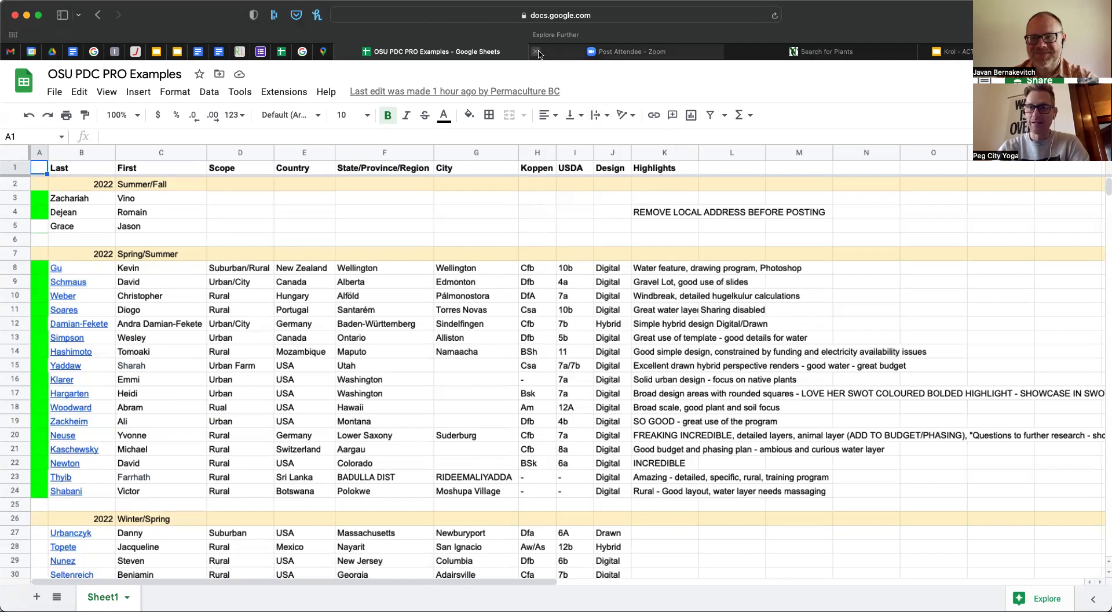
pyautogui.click(537, 52)
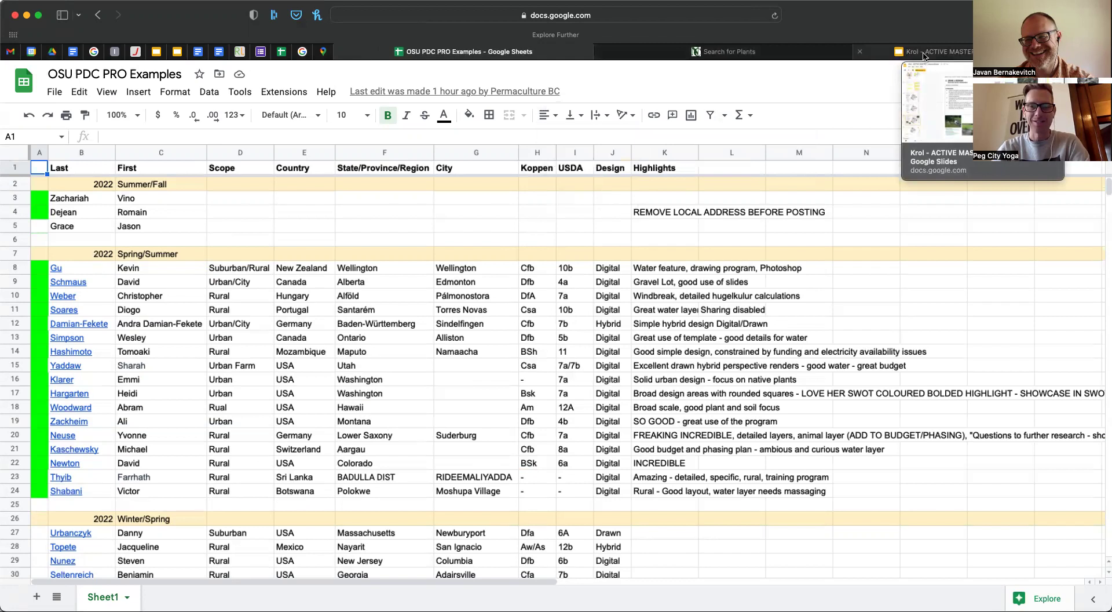
# Return to the ACTIVE MASTER deck at slide 141, the Zone 1 proposed water management plan
pyautogui.click(922, 53)
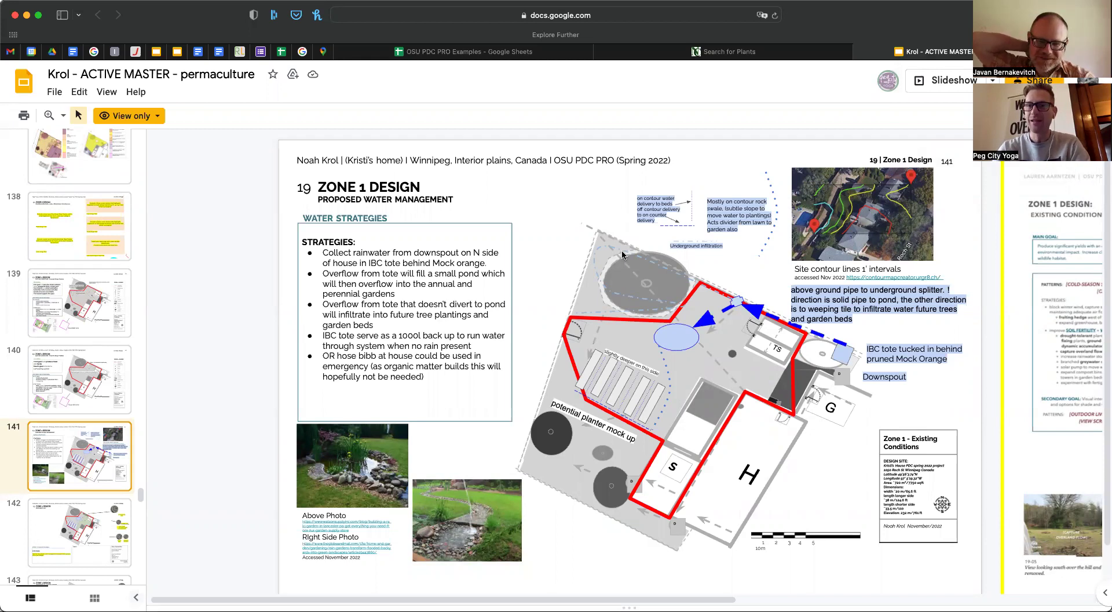
pyautogui.hscroll(1, 666, 130)
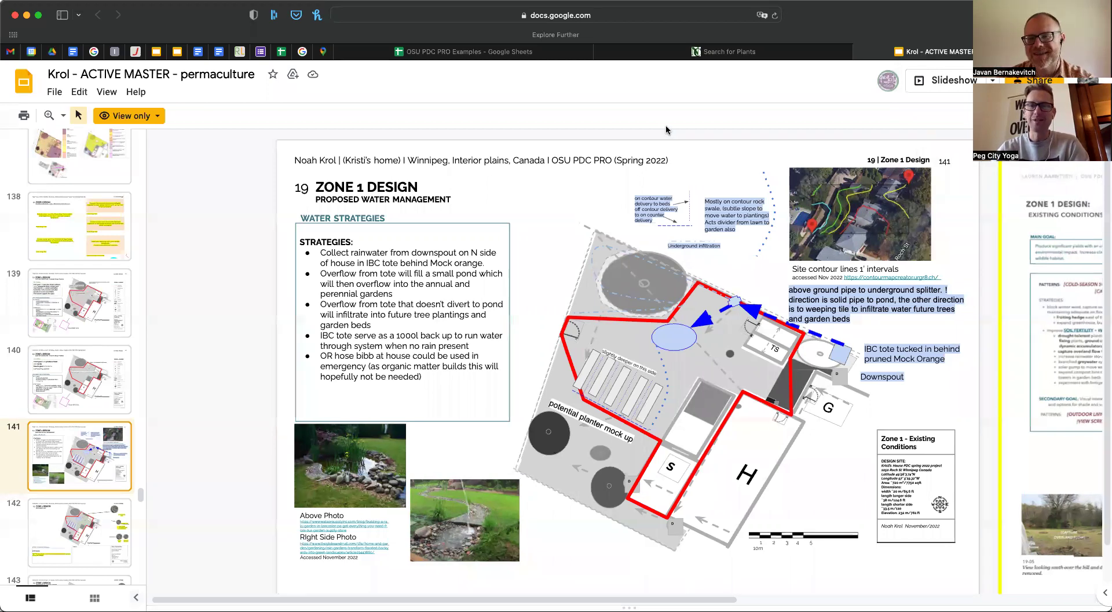